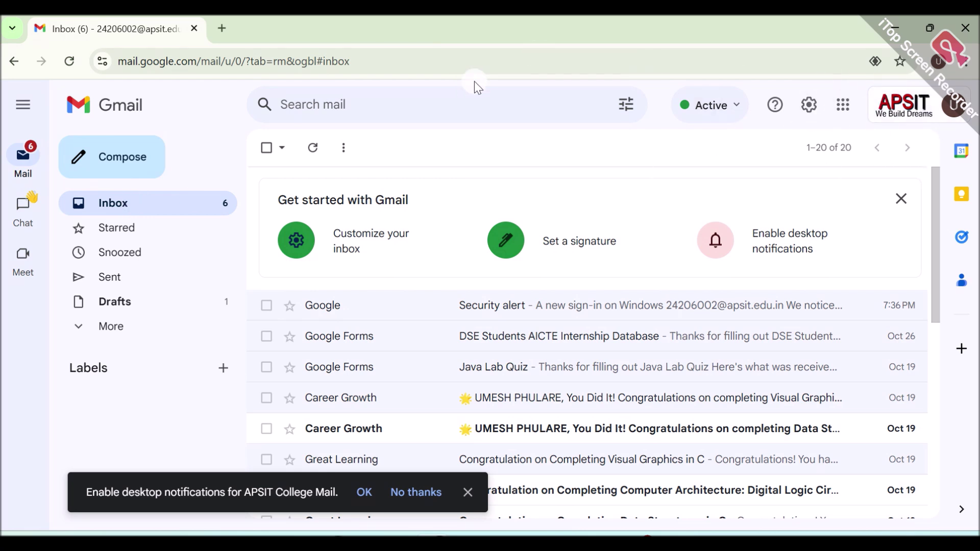
- In a new tab, search 'aicte internship login' and open the portal's registration page
{"action": "left_click", "coordinate": [225, 29]}
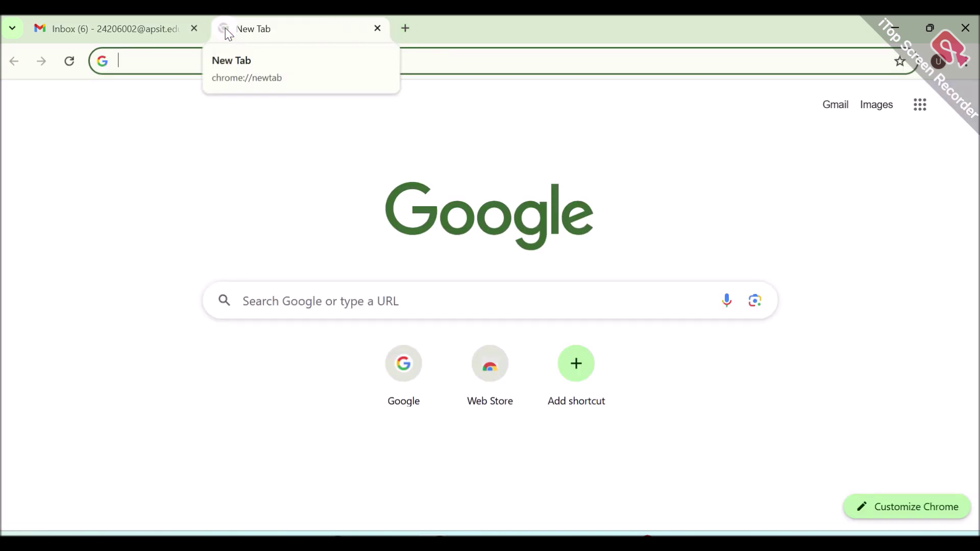
{"action": "type", "text": "aicte internship login"}
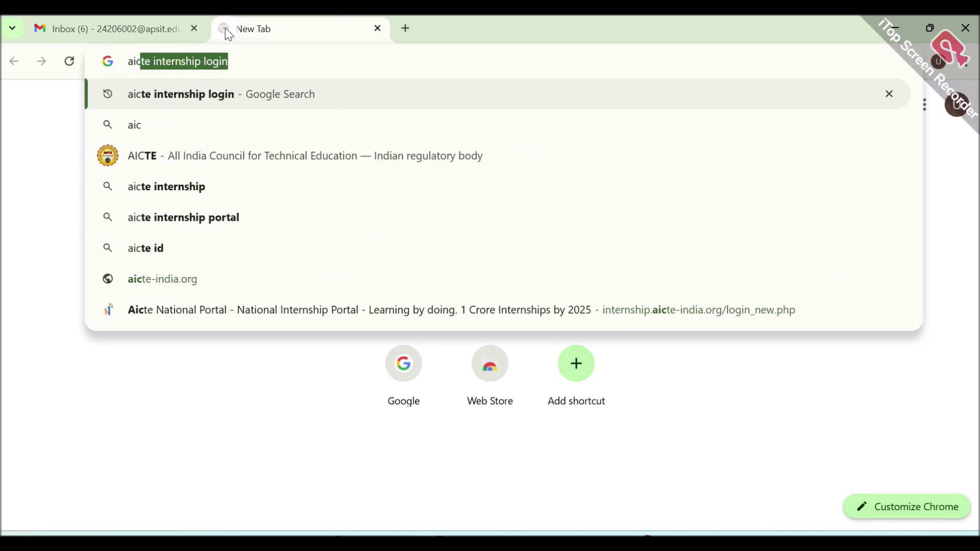
{"action": "key", "text": "Return"}
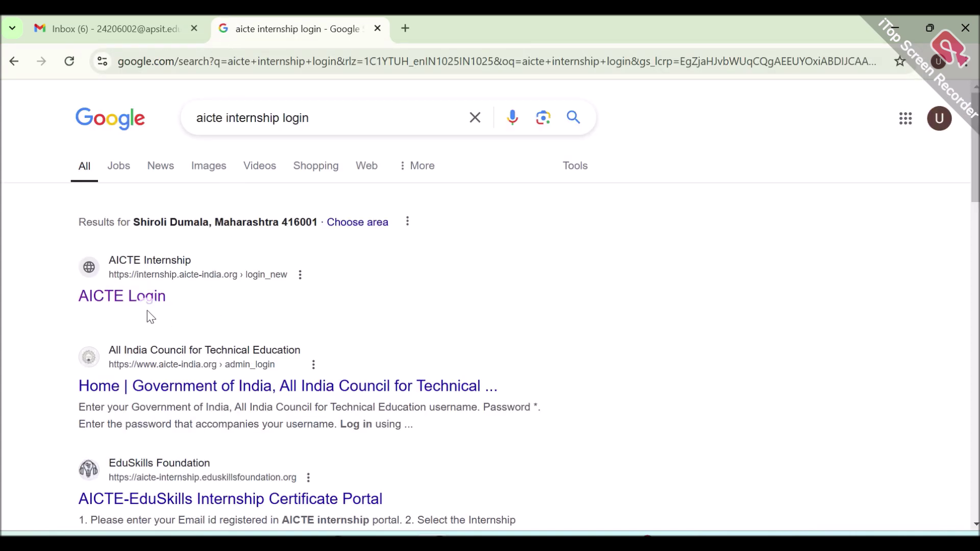
{"action": "left_click", "coordinate": [132, 303]}
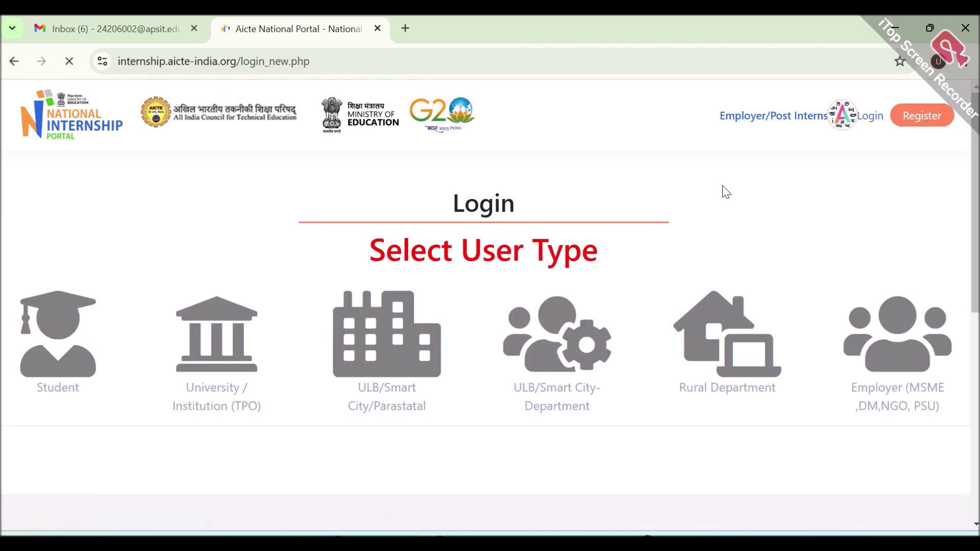
{"action": "left_click", "coordinate": [919, 119]}
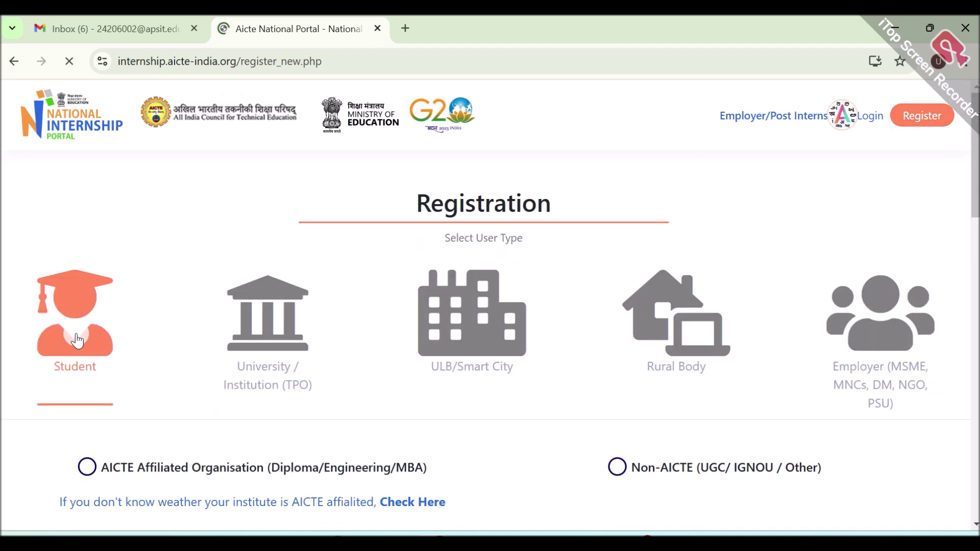
- Choose Student as the registration user type and confirm it
{"action": "left_click", "coordinate": [79, 335]}
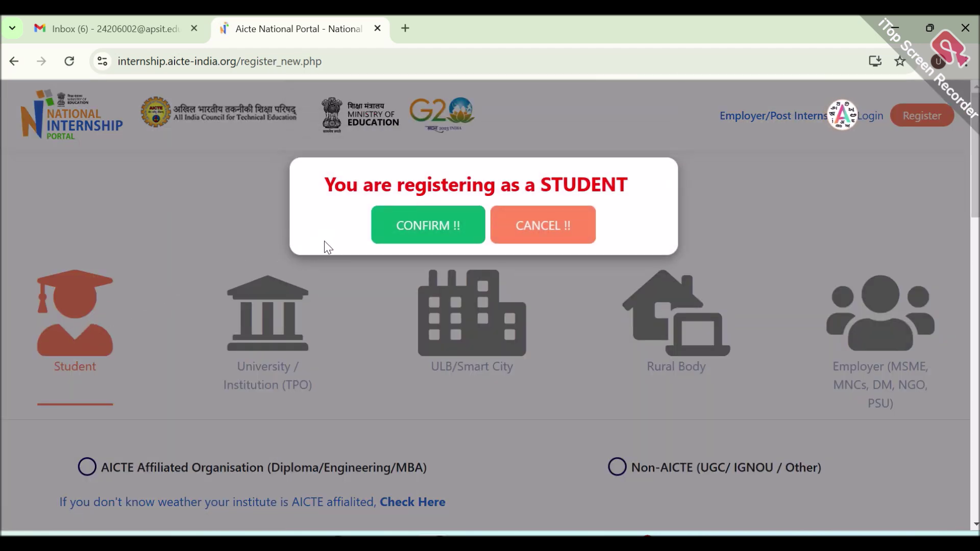
{"action": "left_click", "coordinate": [378, 216]}
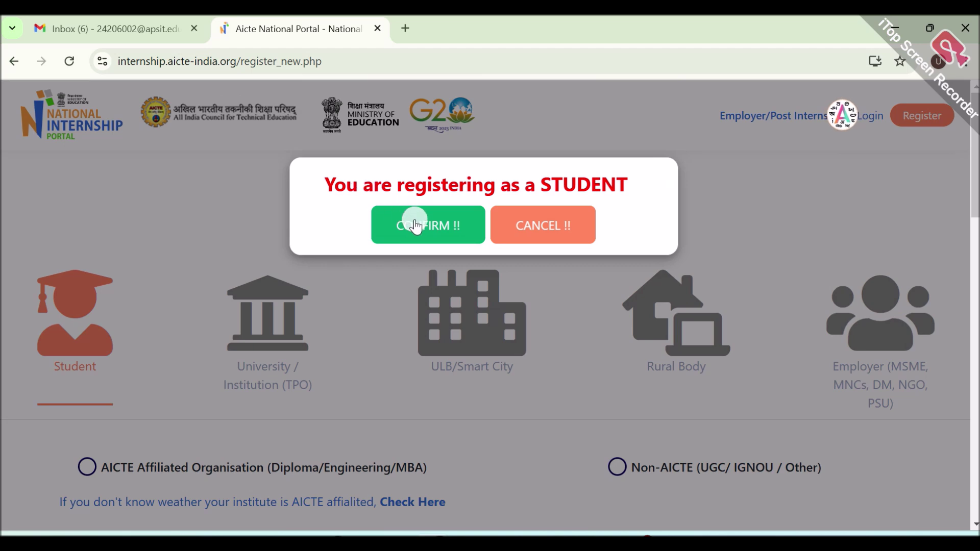
{"action": "scroll", "coordinate": [227, 343], "scroll_direction": "down", "scroll_amount": 3}
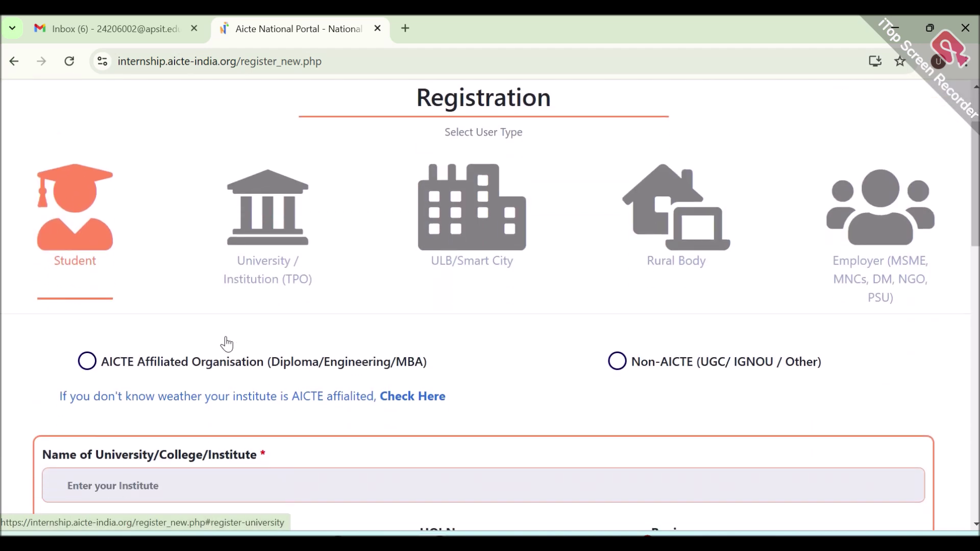
- Mark the institute AICTE affiliated and select A. P. Shah Institute of Technology via search 'a. p'
{"action": "left_click", "coordinate": [86, 319]}
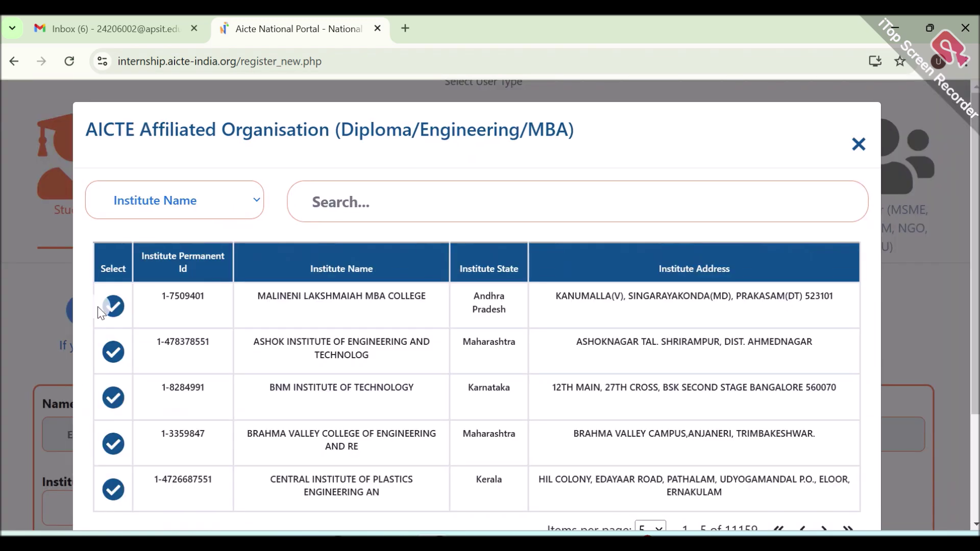
{"action": "left_click", "coordinate": [159, 259]}
{"action": "left_click", "coordinate": [349, 201]}
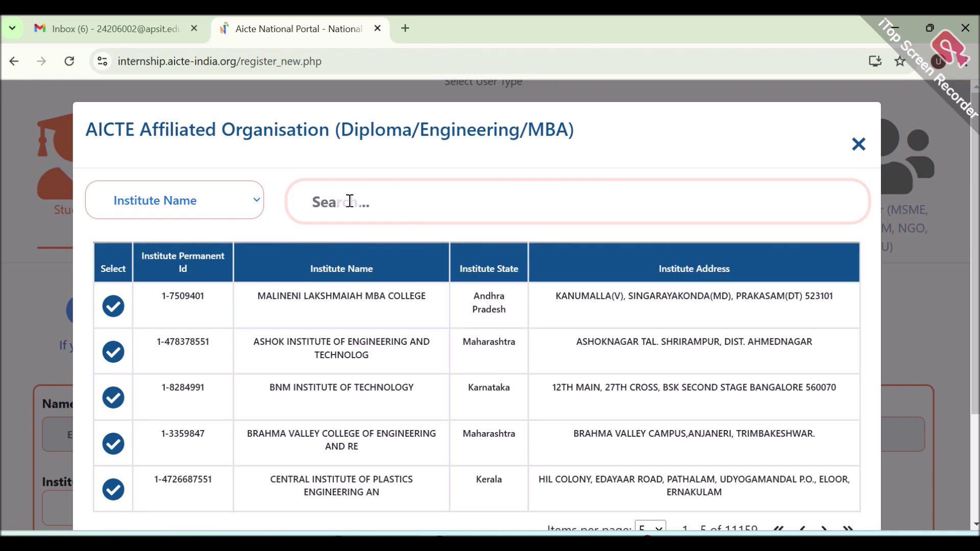
{"action": "type", "text": "a."}
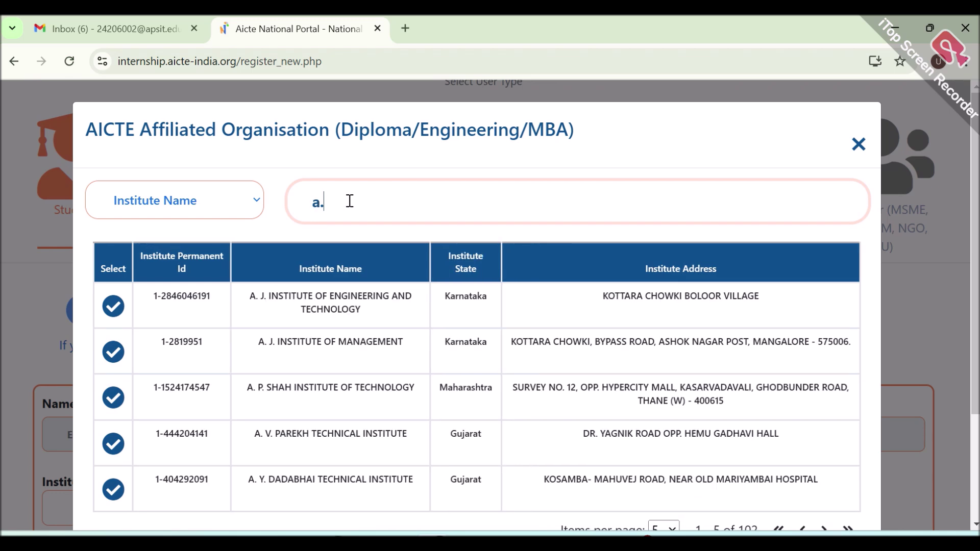
{"action": "type", "text": " p."}
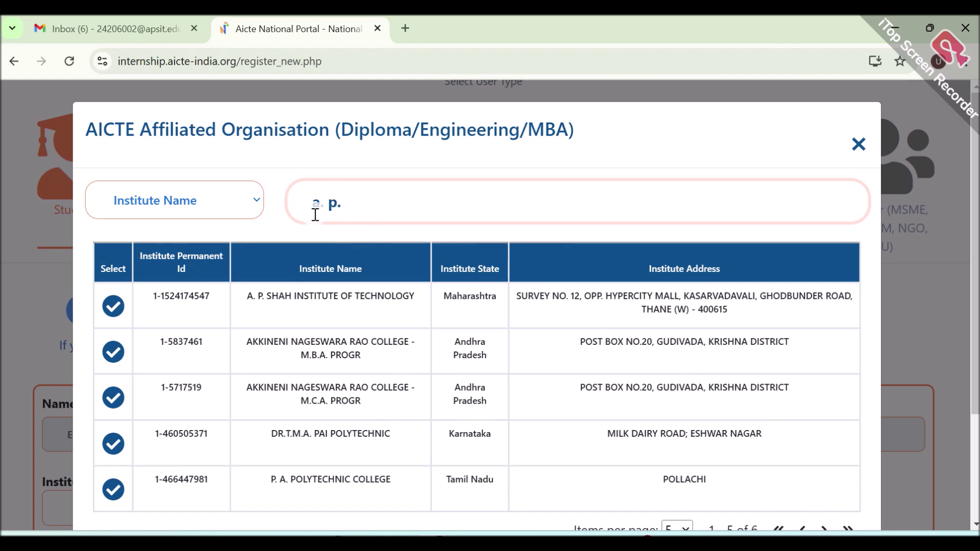
{"action": "left_click", "coordinate": [117, 307]}
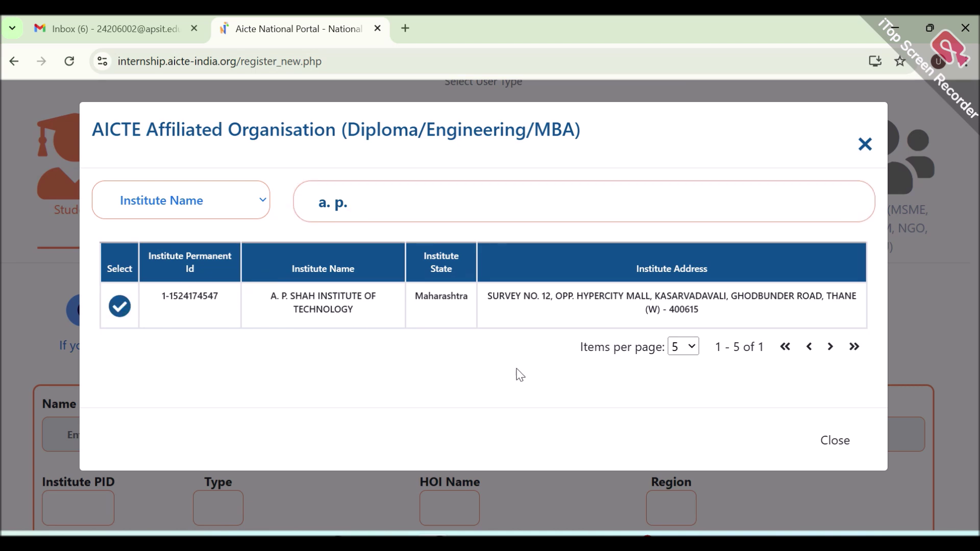
{"action": "left_click", "coordinate": [120, 308]}
{"action": "scroll", "coordinate": [689, 388], "scroll_direction": "down", "scroll_amount": 3}
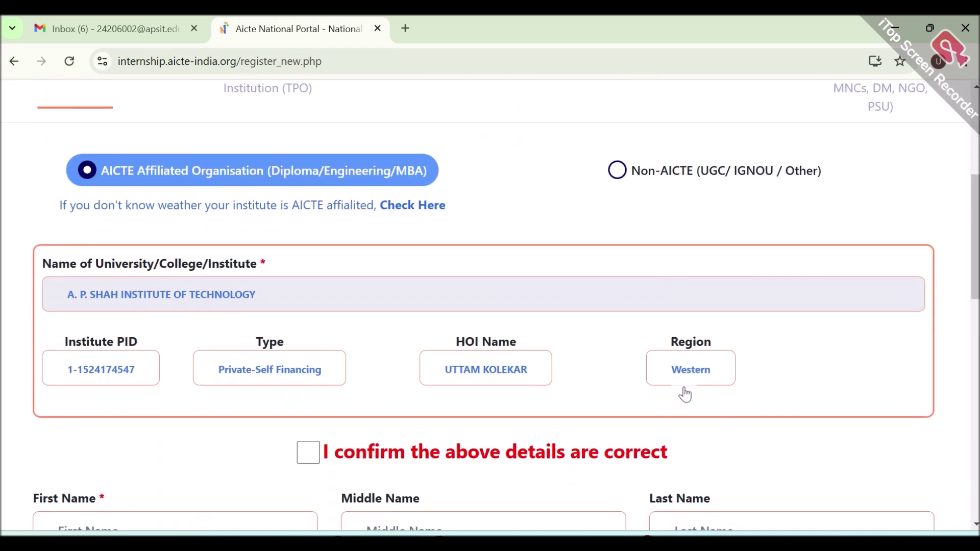
- Enter the student's name, contact number, enrolment number and email, confirming institute details are correct
{"action": "scroll", "coordinate": [177, 409], "scroll_direction": "down", "scroll_amount": 1}
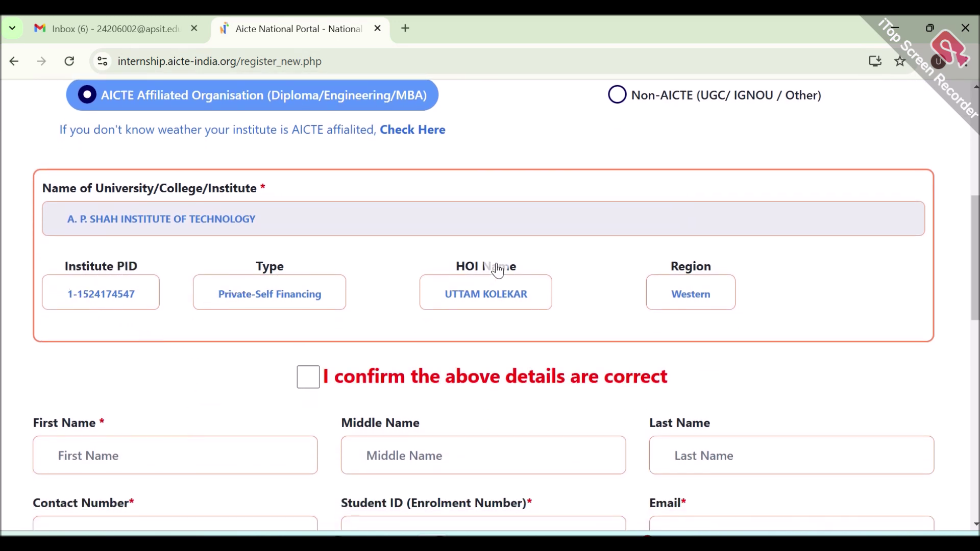
{"action": "scroll", "coordinate": [630, 286], "scroll_direction": "down", "scroll_amount": 2}
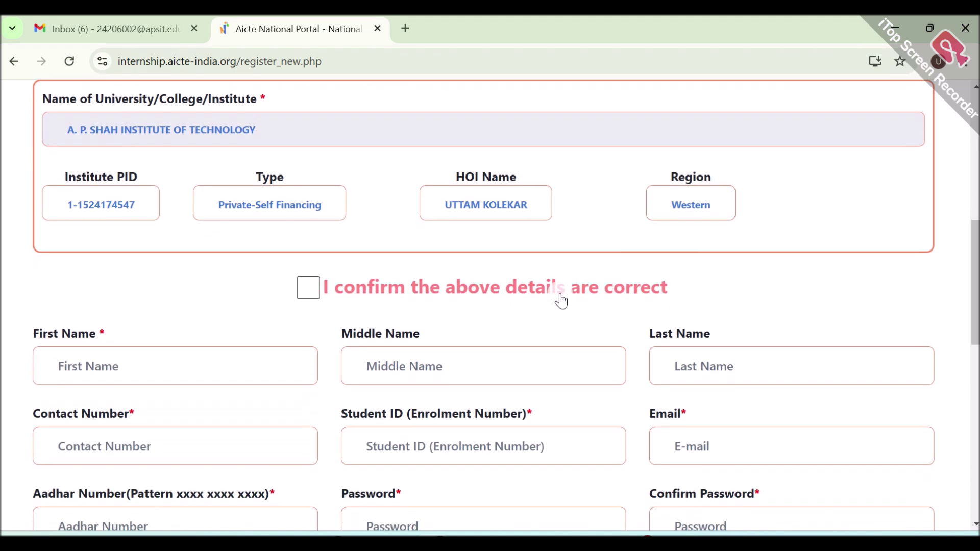
{"action": "left_click", "coordinate": [214, 352]}
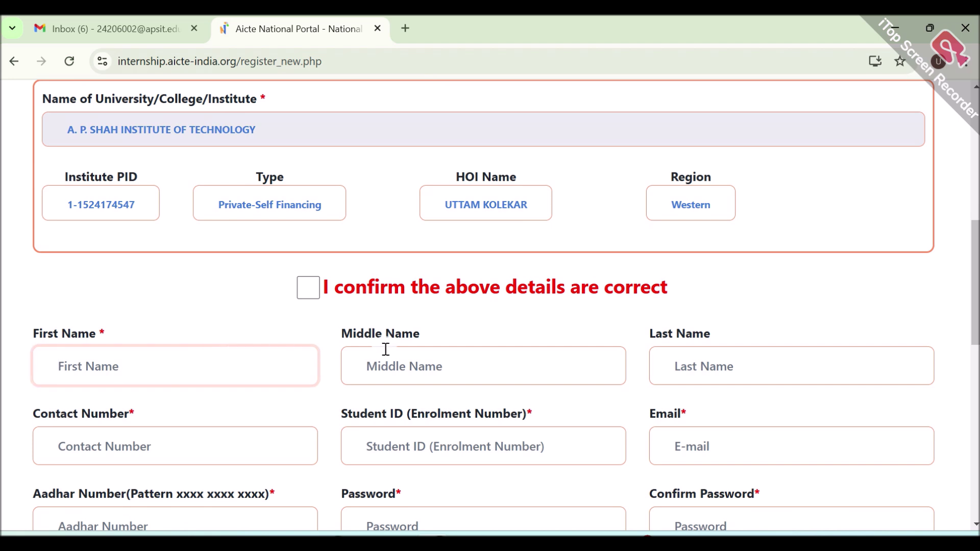
{"action": "scroll", "coordinate": [386, 350], "scroll_direction": "down", "scroll_amount": 2}
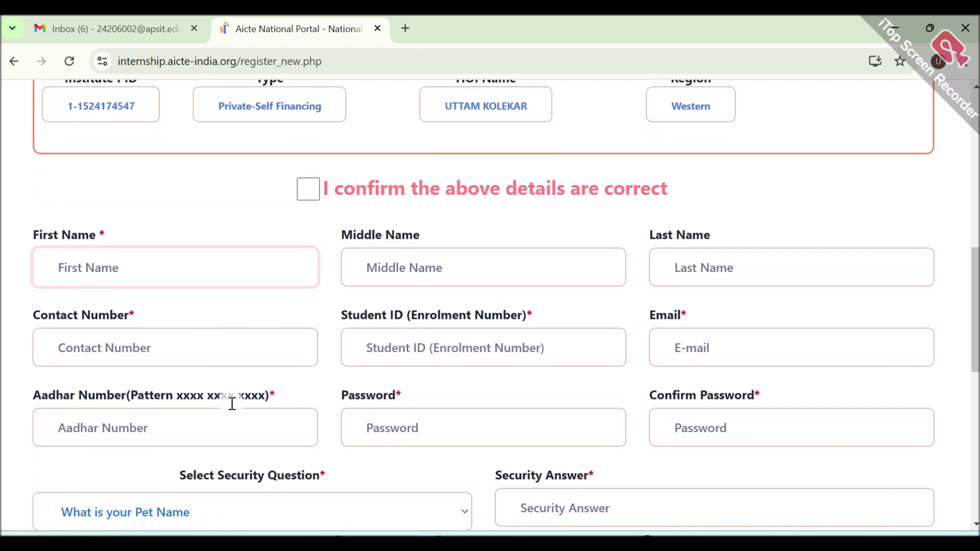
{"action": "scroll", "coordinate": [393, 417], "scroll_direction": "down", "scroll_amount": 2}
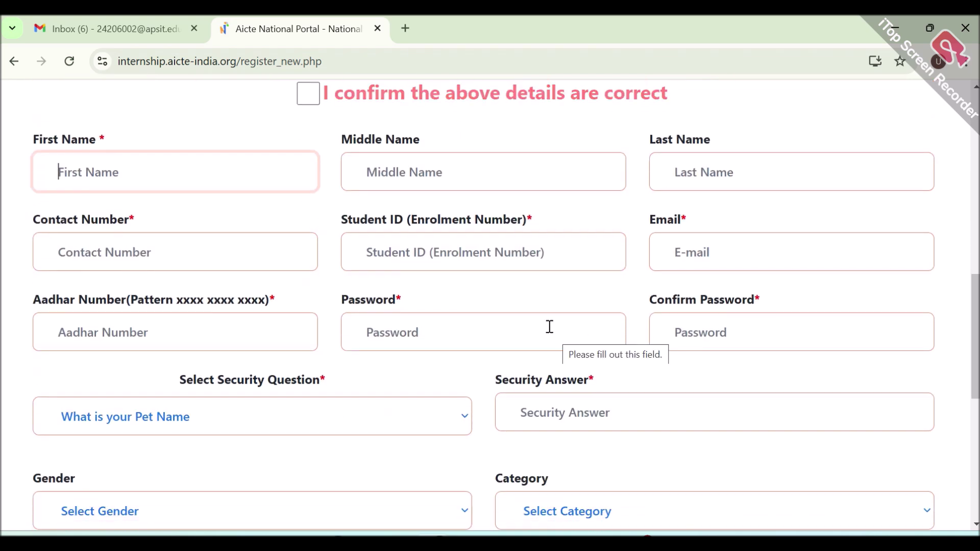
{"action": "scroll", "coordinate": [444, 381], "scroll_direction": "down", "scroll_amount": 2}
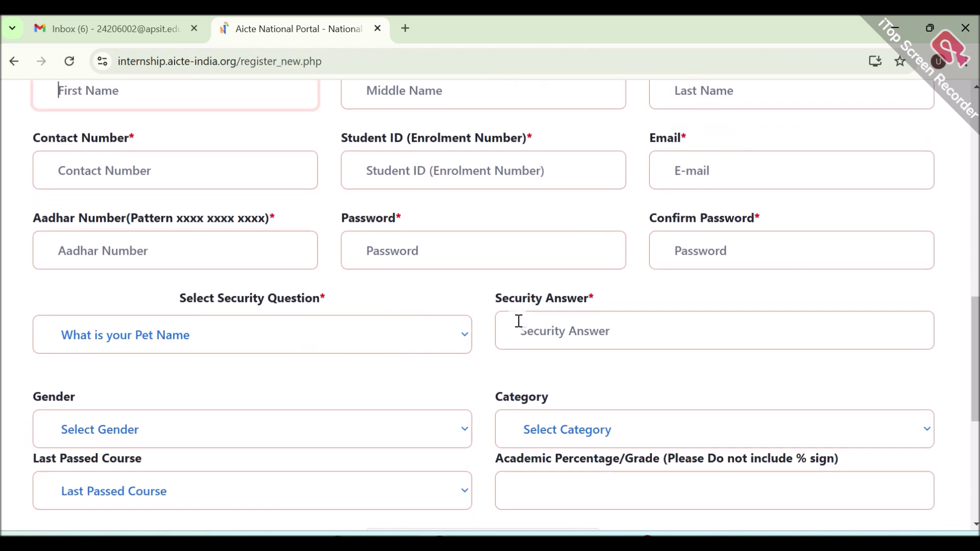
{"action": "scroll", "coordinate": [531, 323], "scroll_direction": "down", "scroll_amount": 2}
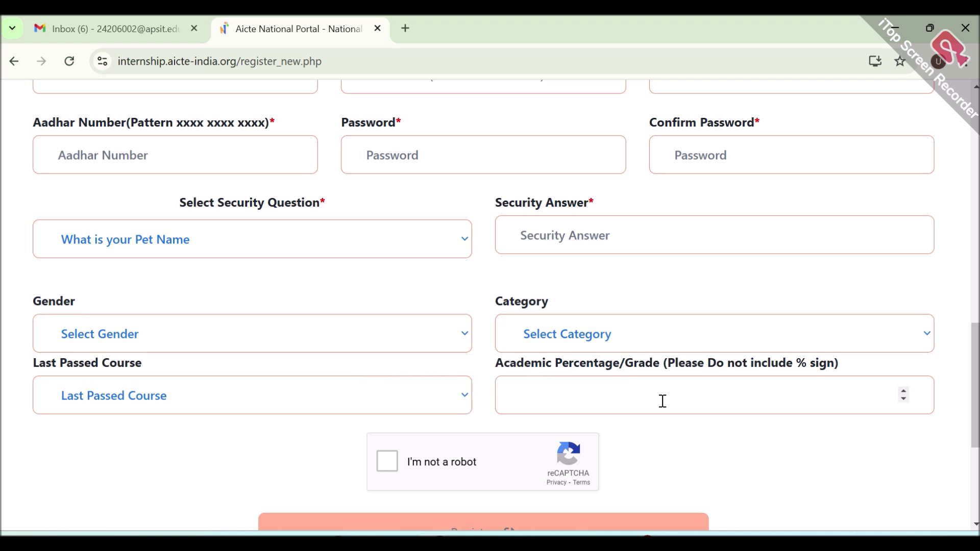
{"action": "scroll", "coordinate": [779, 524], "scroll_direction": "up", "scroll_amount": 8}
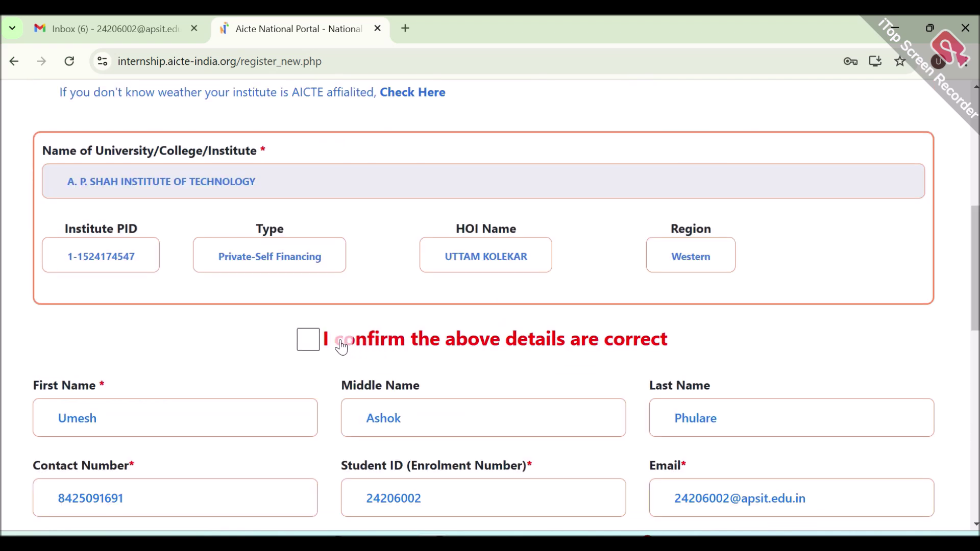
{"action": "left_click", "coordinate": [311, 339]}
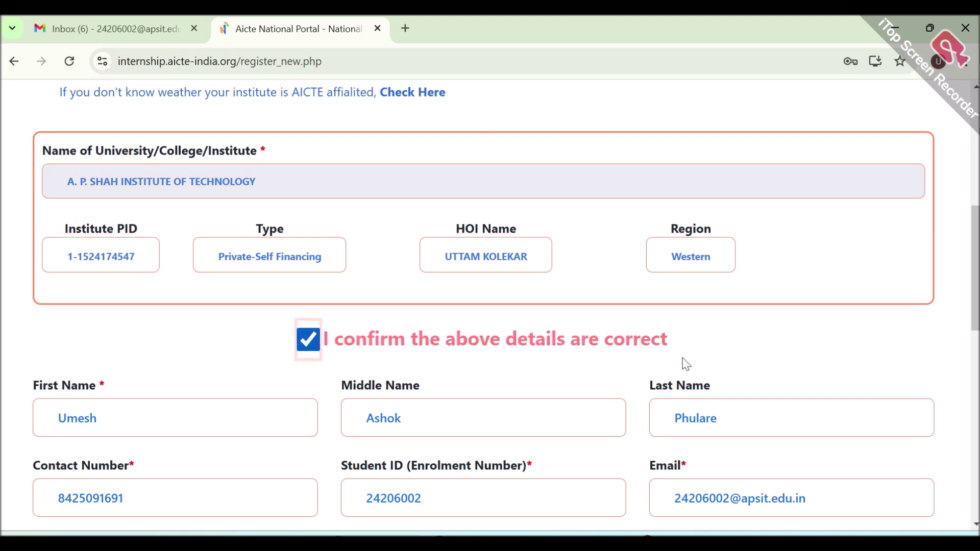
- Submit the completed student registration form
{"action": "scroll", "coordinate": [779, 522], "scroll_direction": "down", "scroll_amount": 8}
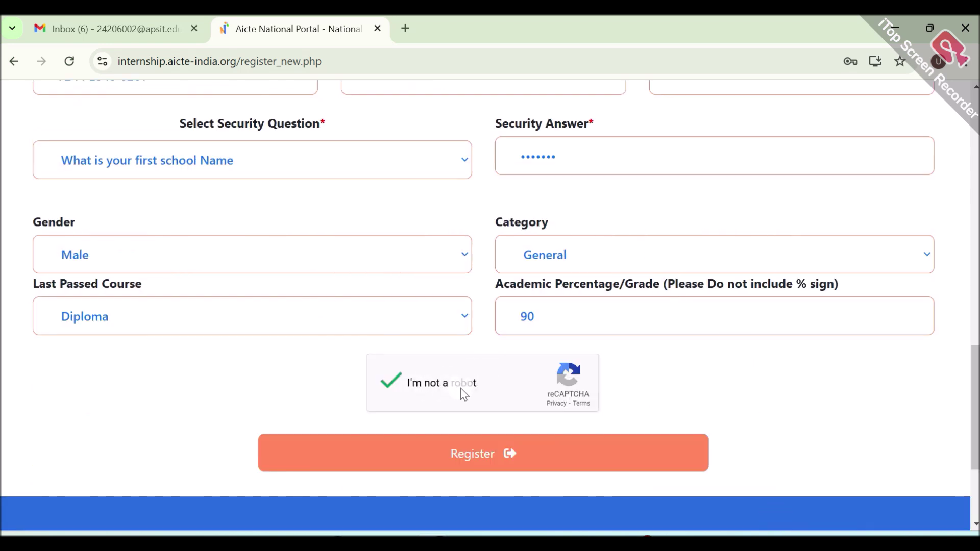
{"action": "left_click", "coordinate": [484, 455]}
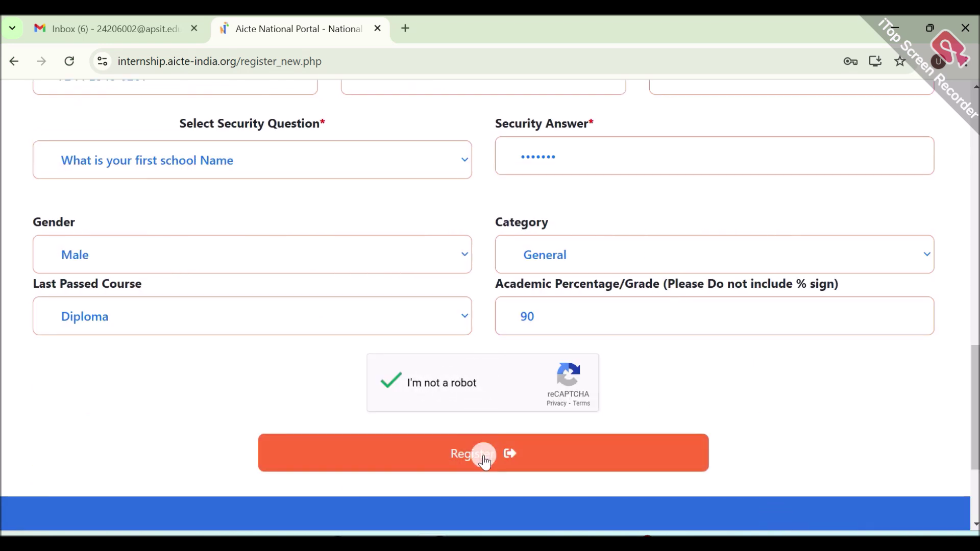
{"action": "left_click", "coordinate": [489, 455]}
{"action": "left_click", "coordinate": [632, 432]}
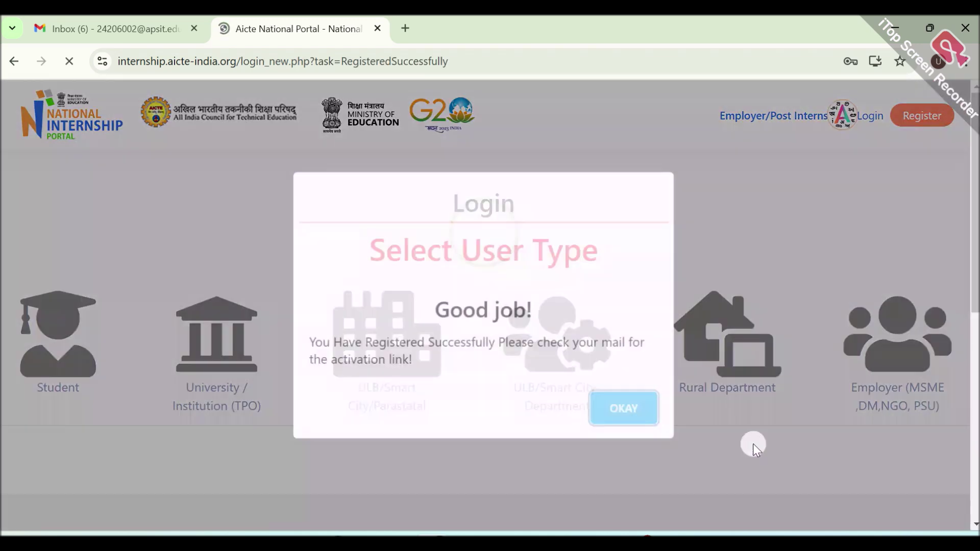
{"action": "left_click", "coordinate": [757, 445]}
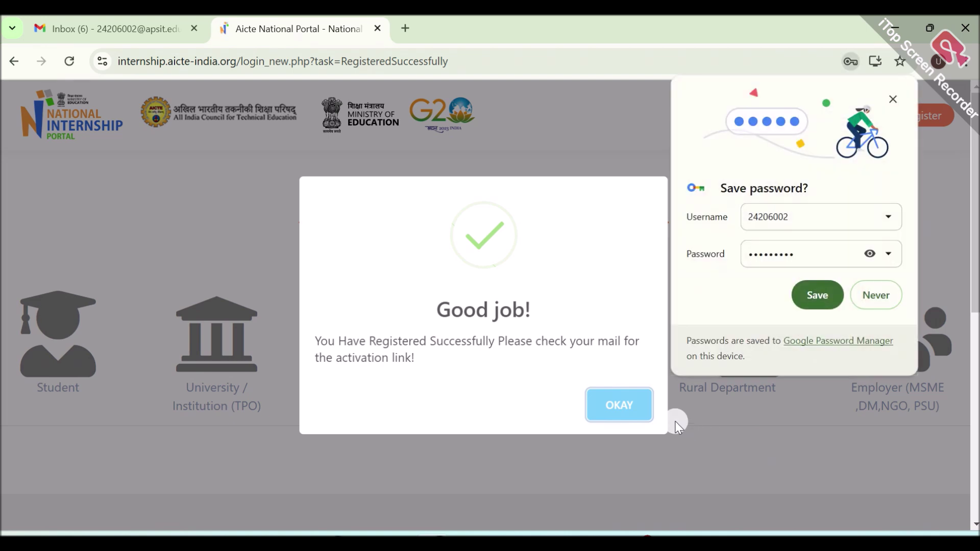
- Acknowledge the success and invalid-email alerts, save the login, and switch to the Gmail inbox
{"action": "left_click", "coordinate": [634, 411]}
{"action": "left_click", "coordinate": [633, 411]}
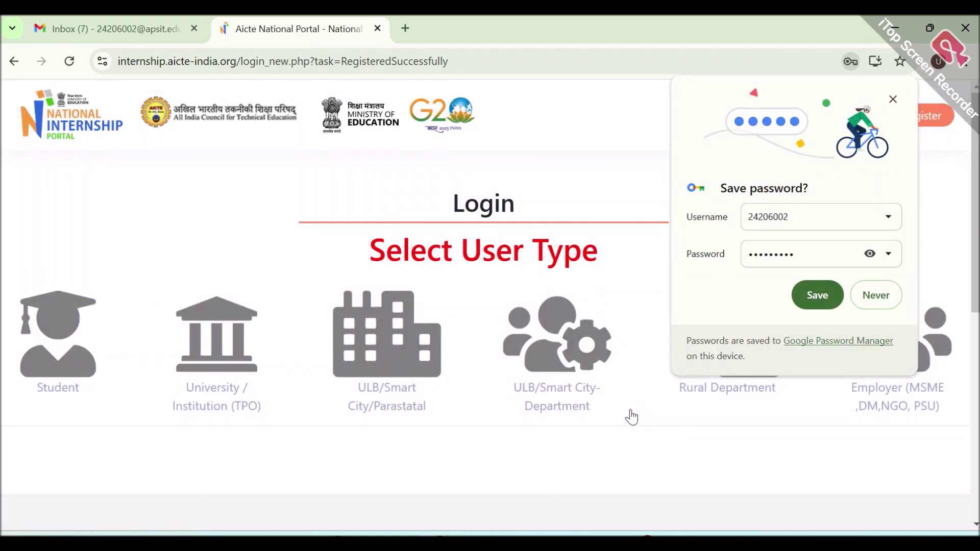
{"action": "left_click", "coordinate": [813, 290]}
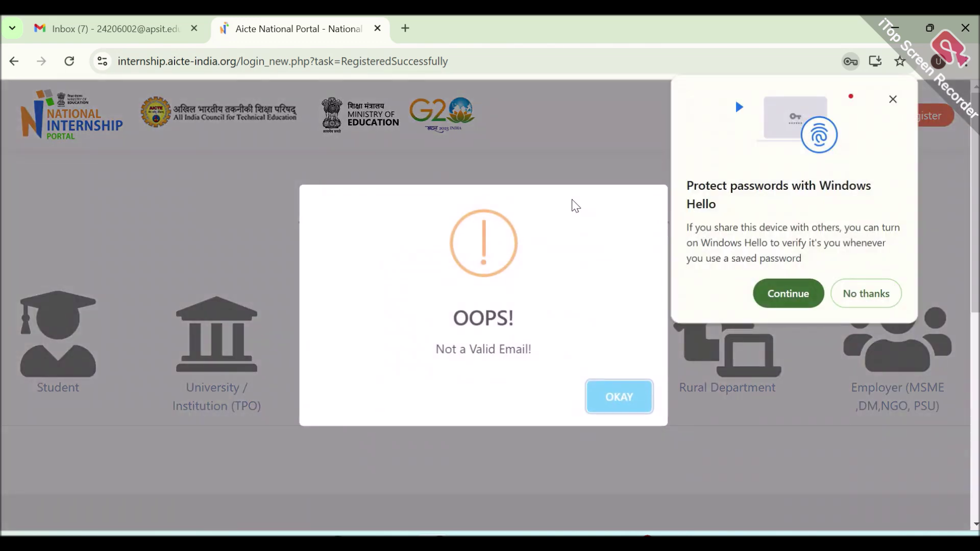
{"action": "left_click", "coordinate": [615, 404]}
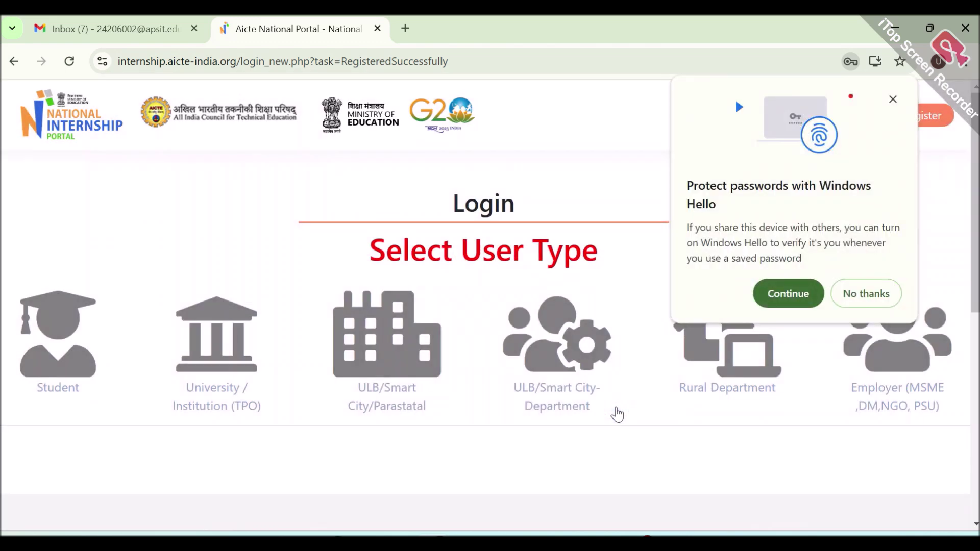
{"action": "left_click", "coordinate": [95, 29]}
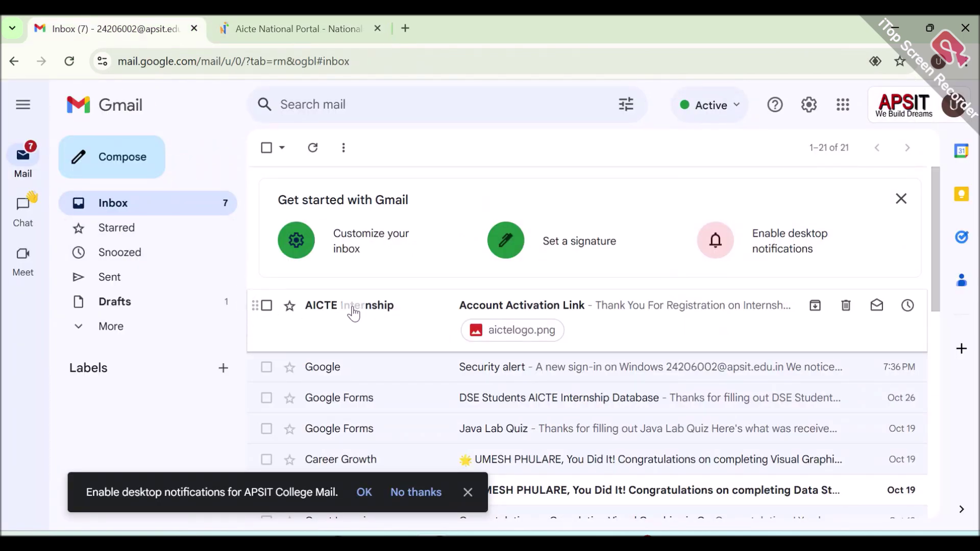
{"action": "mouse_move", "coordinate": [350, 305]}
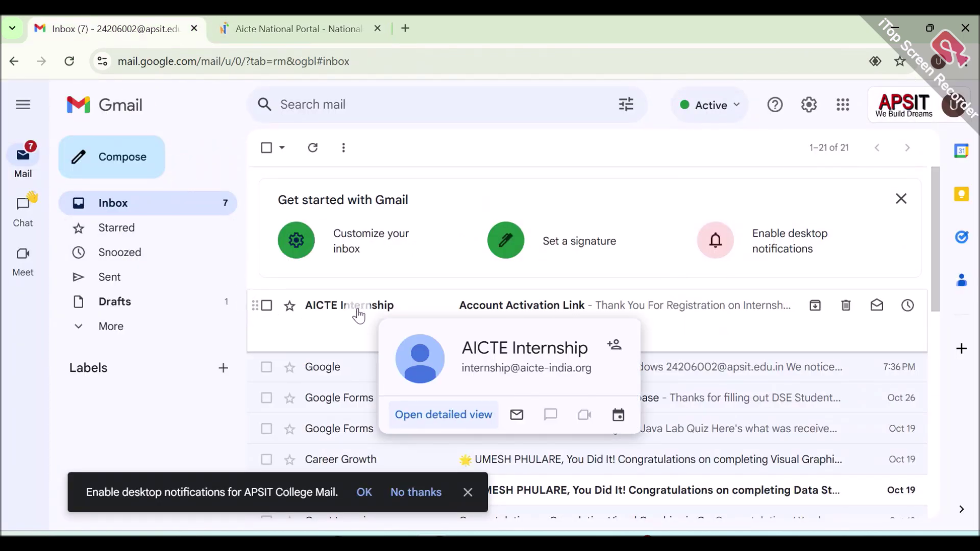
- Open AICTE's 'Account Activation Link' email, follow its activation URL, then reach the portal login
{"action": "left_click", "coordinate": [359, 309]}
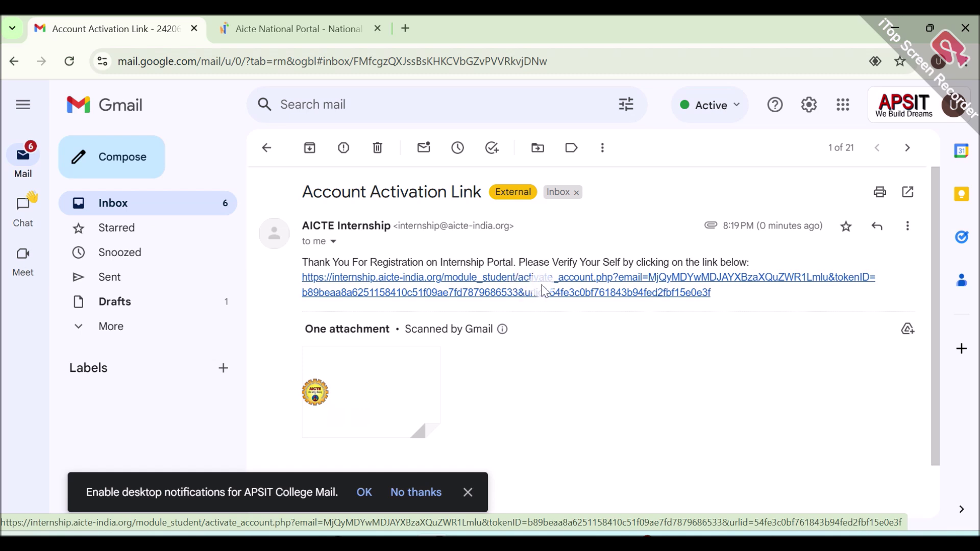
{"action": "left_click", "coordinate": [553, 293]}
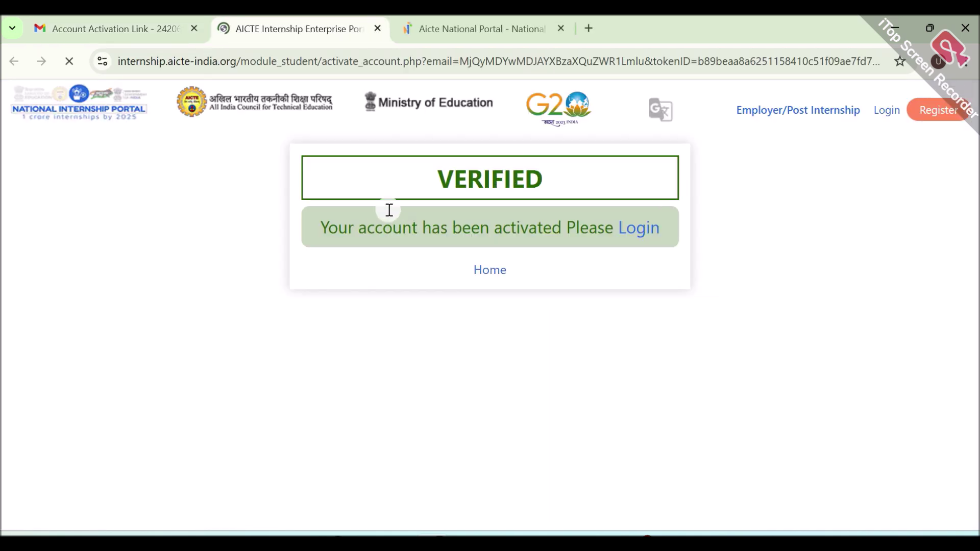
{"action": "left_click", "coordinate": [641, 233]}
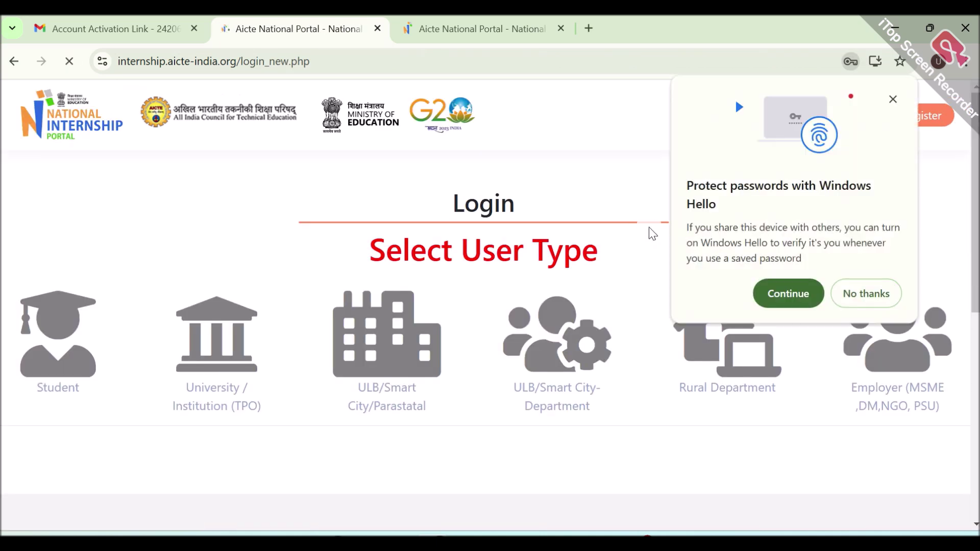
- Dismiss the Windows Hello suggestion and invalid-email warning on the login page
{"action": "left_click", "coordinate": [847, 301]}
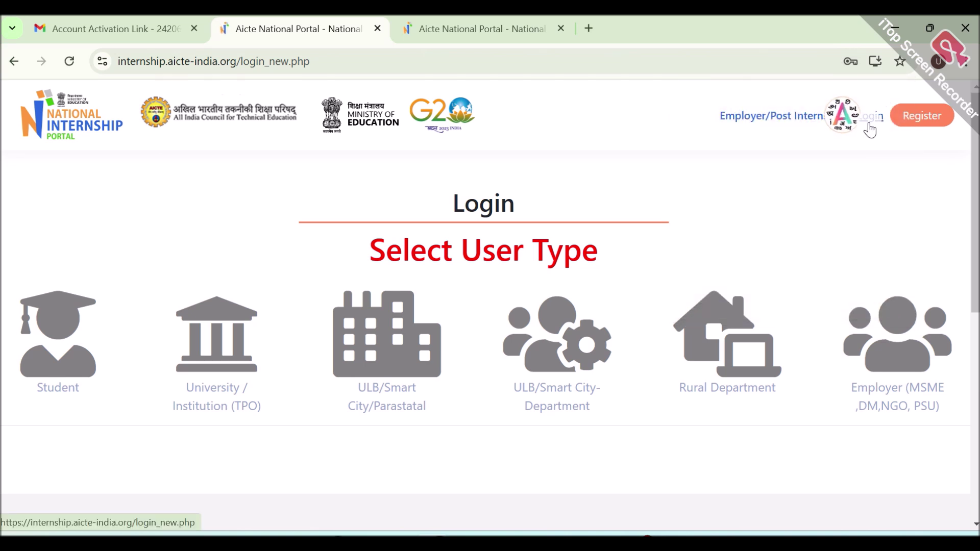
{"action": "left_click", "coordinate": [868, 120]}
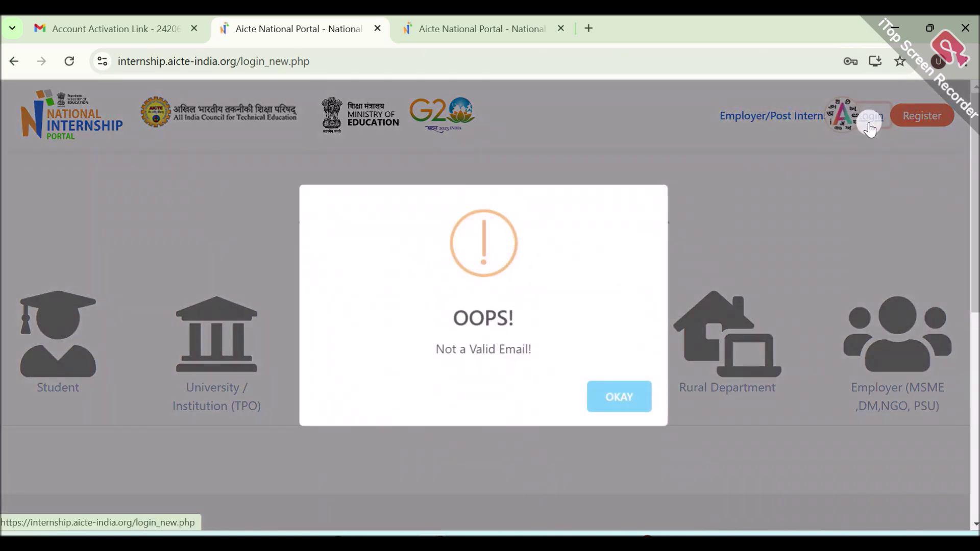
{"action": "left_click", "coordinate": [619, 397]}
- Log in as a Student with the registered email, password and reCAPTCHA check
{"action": "left_click", "coordinate": [84, 353]}
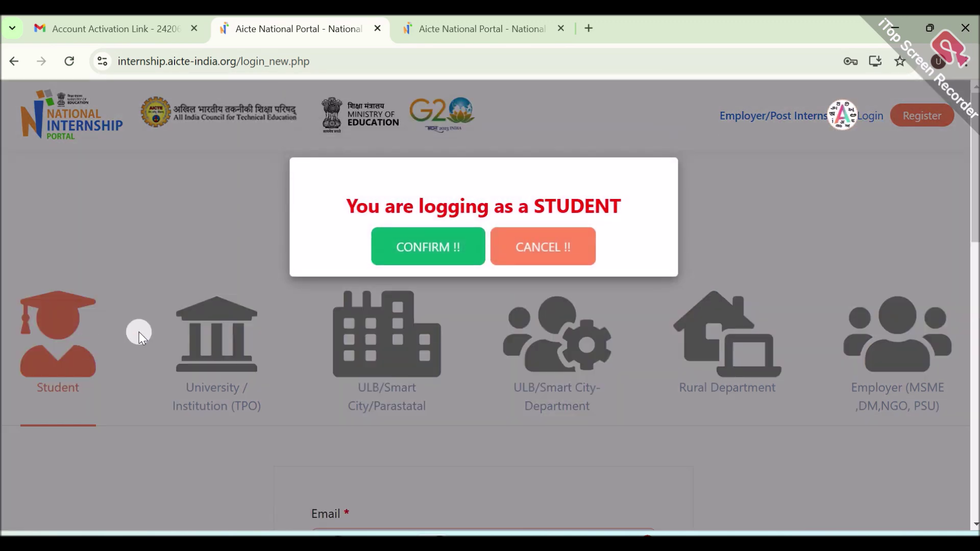
{"action": "left_click", "coordinate": [398, 255]}
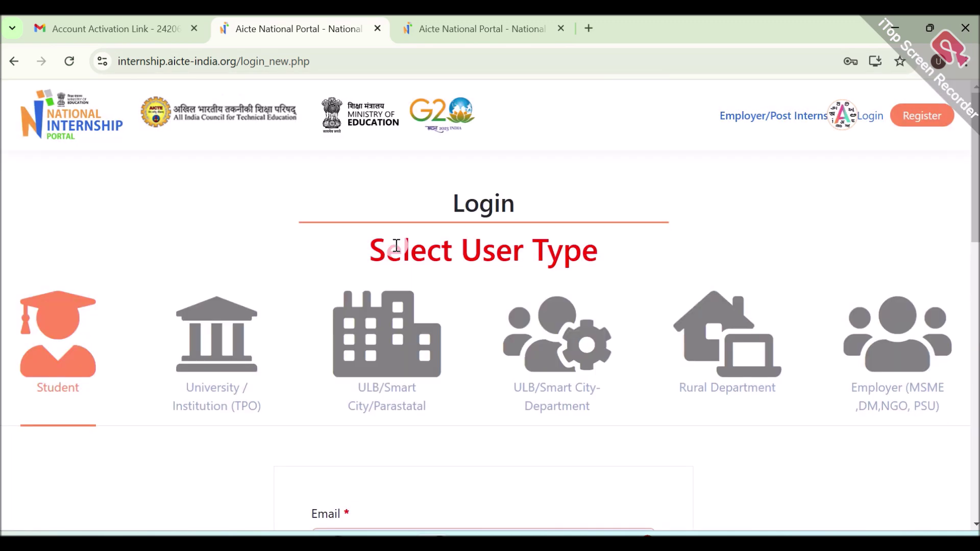
{"action": "scroll", "coordinate": [503, 313], "scroll_direction": "down", "scroll_amount": 5}
{"action": "left_click", "coordinate": [454, 280]}
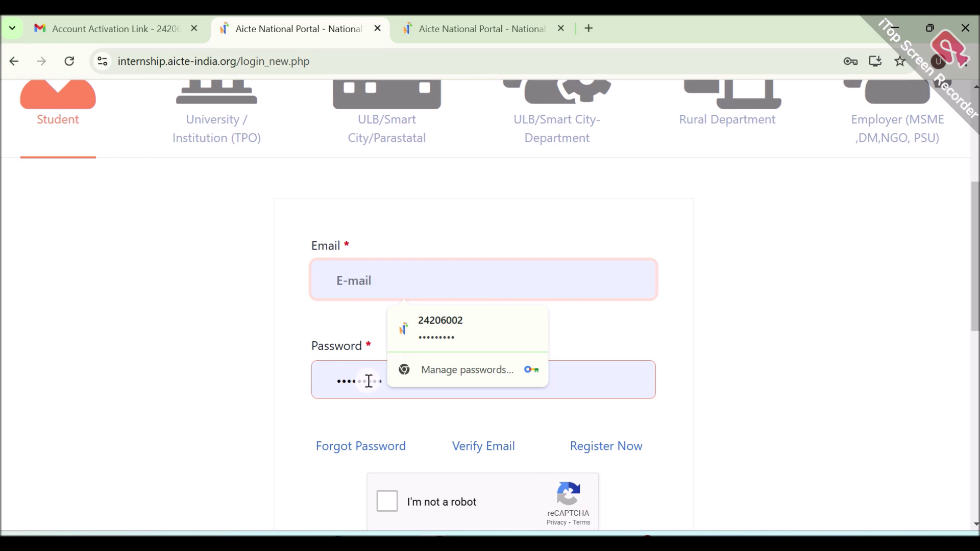
{"action": "scroll", "coordinate": [778, 503], "scroll_direction": "down", "scroll_amount": 2}
{"action": "left_click", "coordinate": [390, 416]}
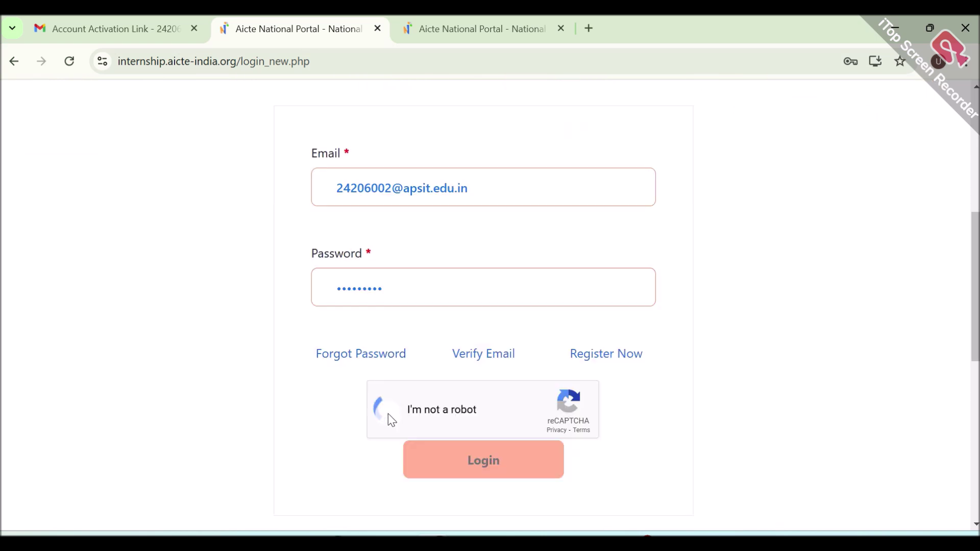
{"action": "left_click", "coordinate": [469, 451]}
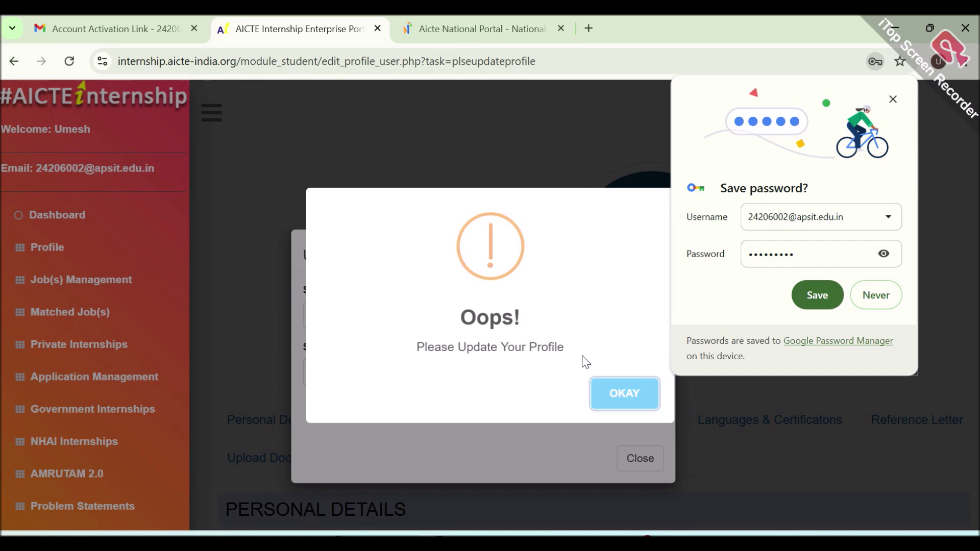
- Dismiss the 'Please Update Your Profile' alert with OKAY
{"action": "left_click", "coordinate": [604, 396]}
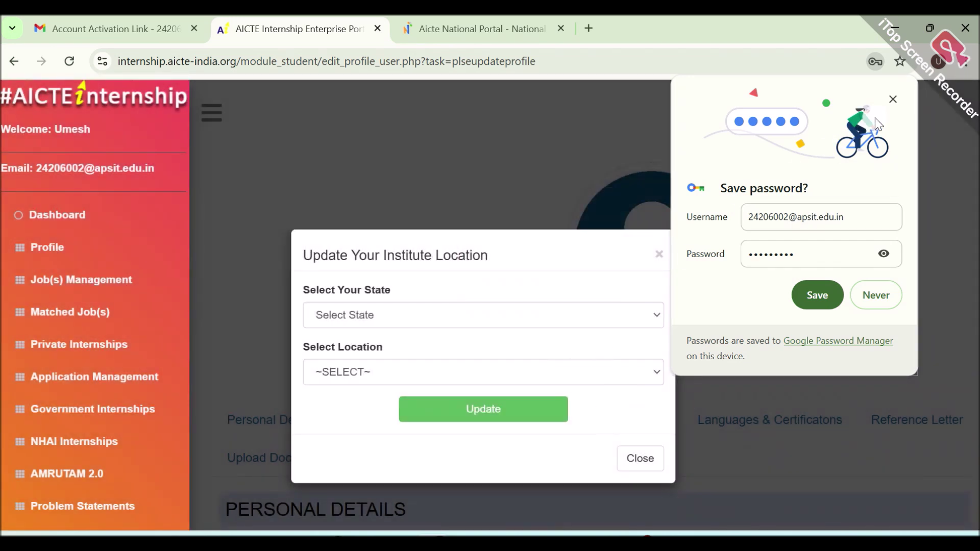
- Save the browser password, then set state Maharashtra and location Thane and update
{"action": "left_click", "coordinate": [827, 296]}
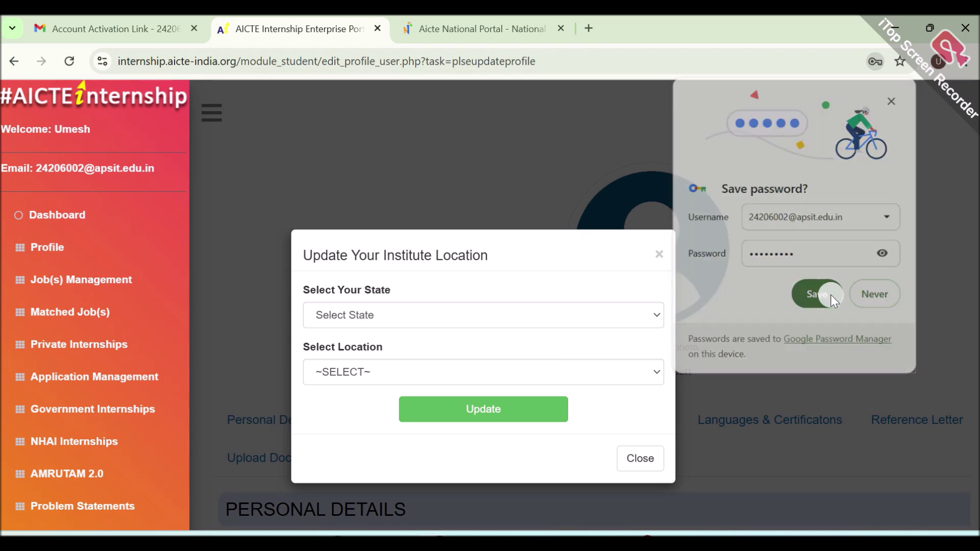
{"action": "left_click", "coordinate": [630, 313]}
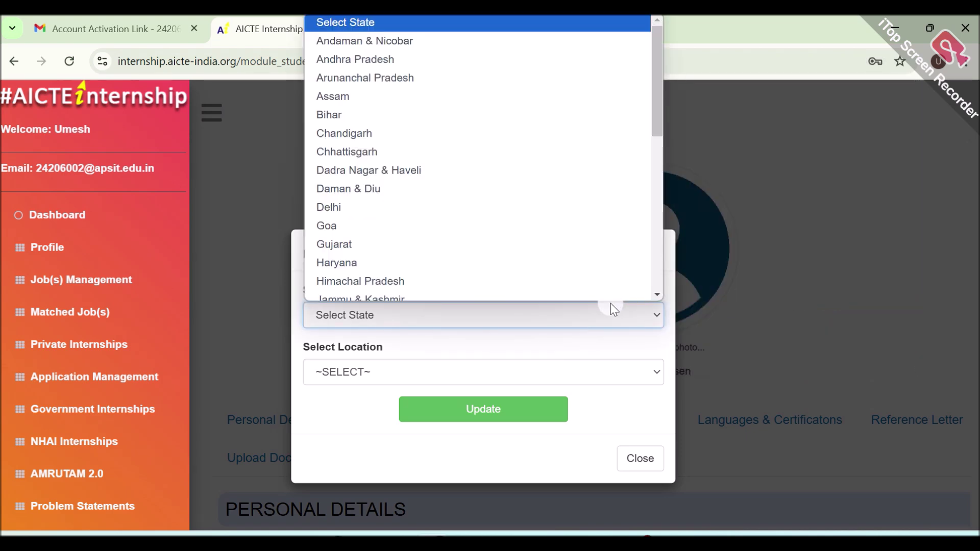
{"action": "scroll", "coordinate": [415, 240], "scroll_direction": "down", "scroll_amount": 3}
{"action": "left_click", "coordinate": [409, 262]}
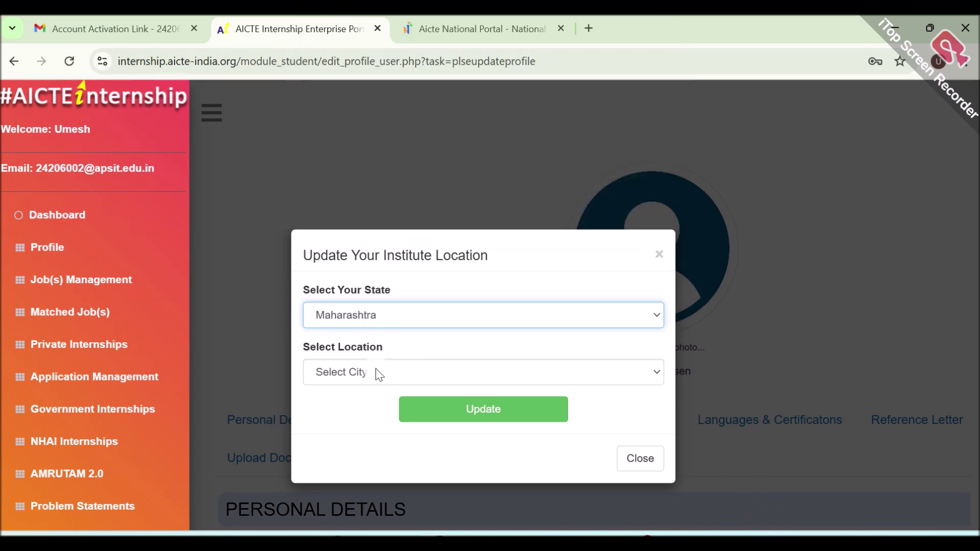
{"action": "left_click", "coordinate": [376, 368]}
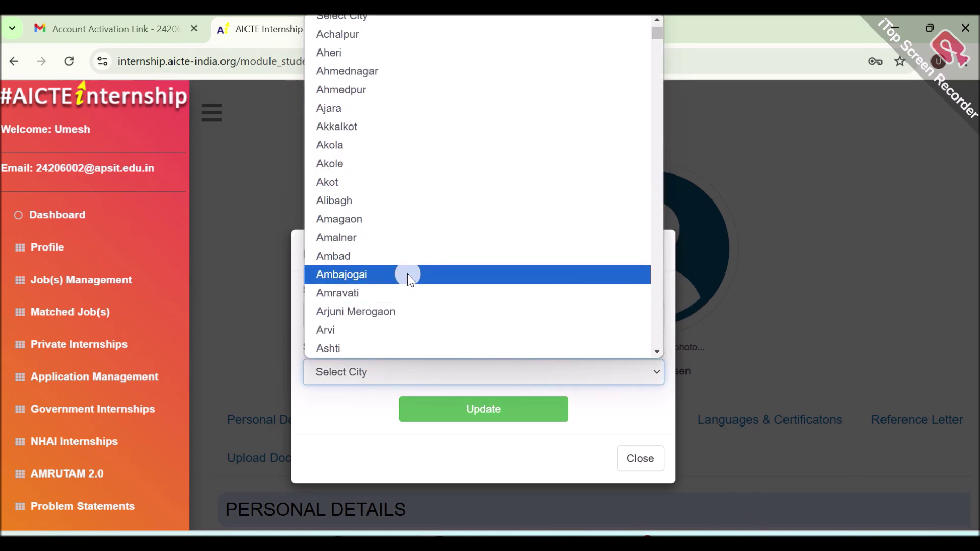
{"action": "scroll", "coordinate": [409, 273], "scroll_direction": "down", "scroll_amount": 1}
{"action": "scroll", "coordinate": [410, 272], "scroll_direction": "down", "scroll_amount": 3}
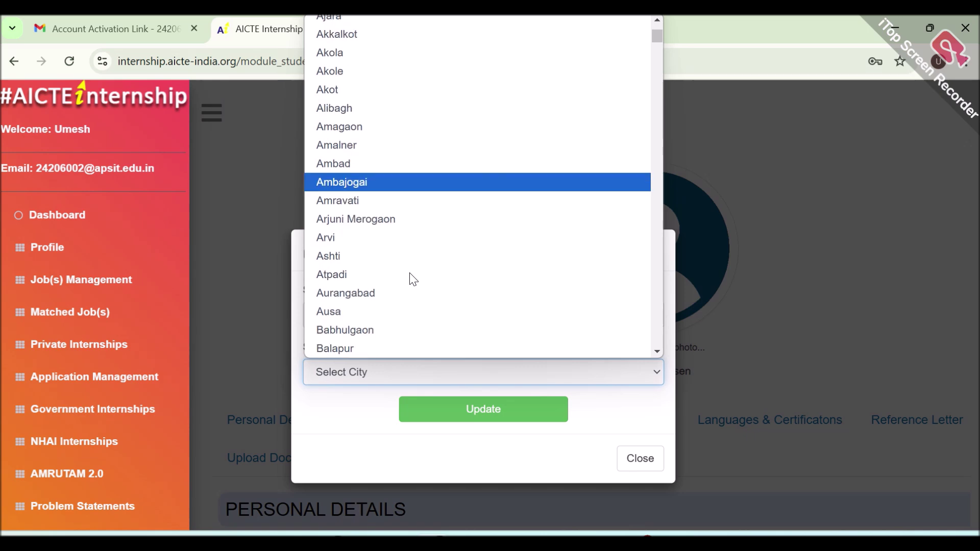
{"action": "type", "text": "th"}
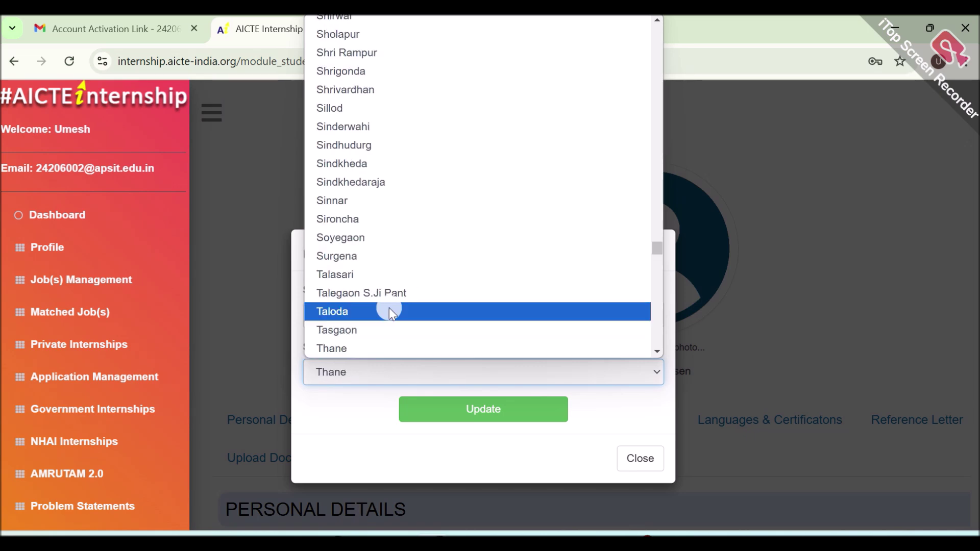
{"action": "left_click", "coordinate": [372, 331]}
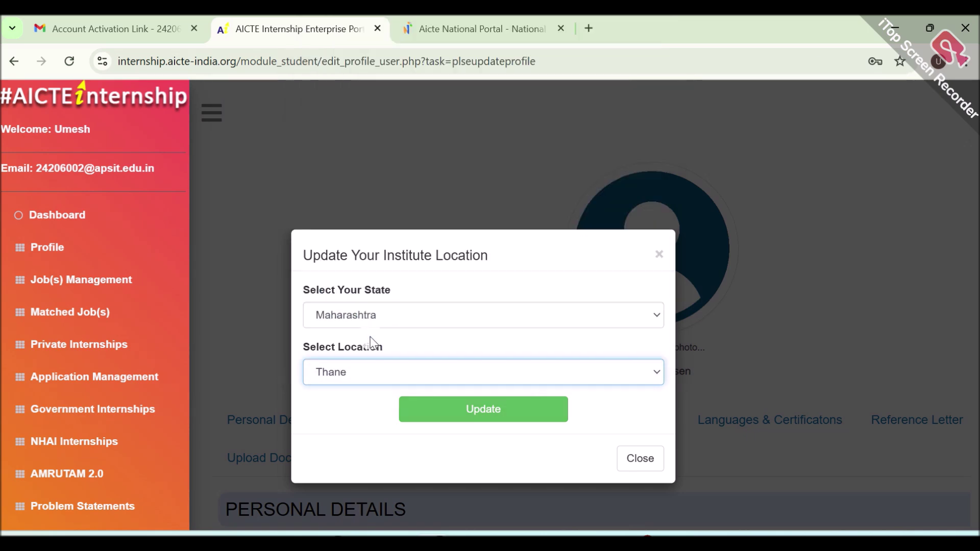
{"action": "left_click", "coordinate": [479, 407]}
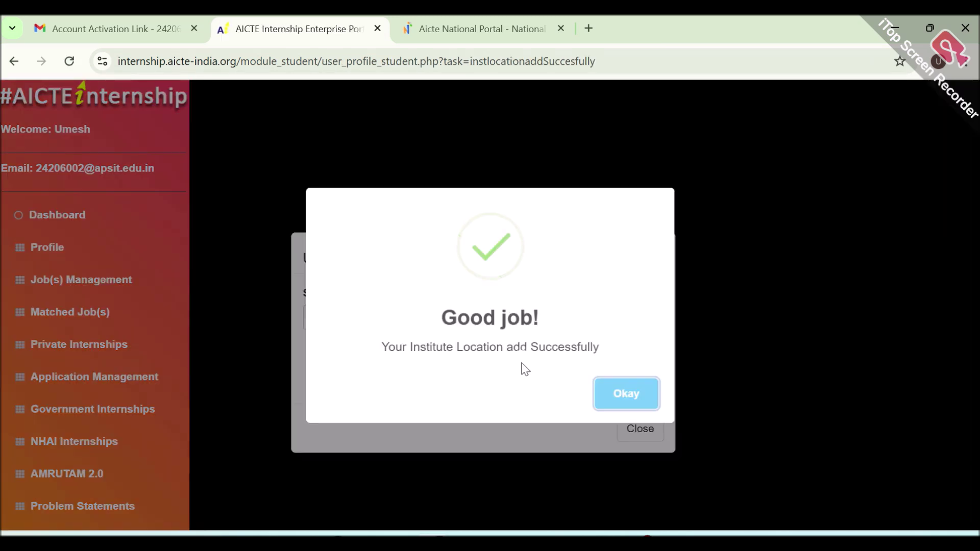
- Add PHP DEVELOPER and JAVA DEVELOPER under Select Your Skills and save them
{"action": "left_click", "coordinate": [614, 390]}
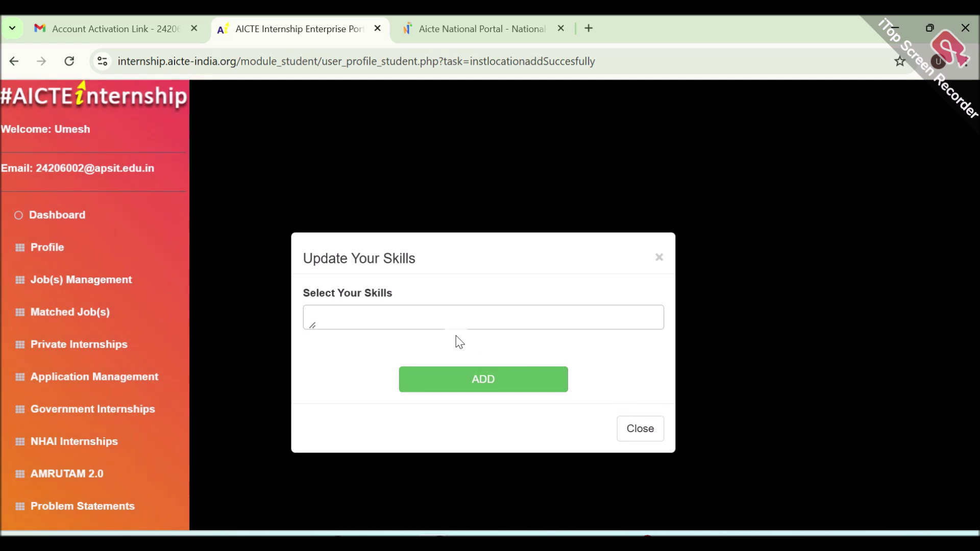
{"action": "left_click", "coordinate": [423, 314]}
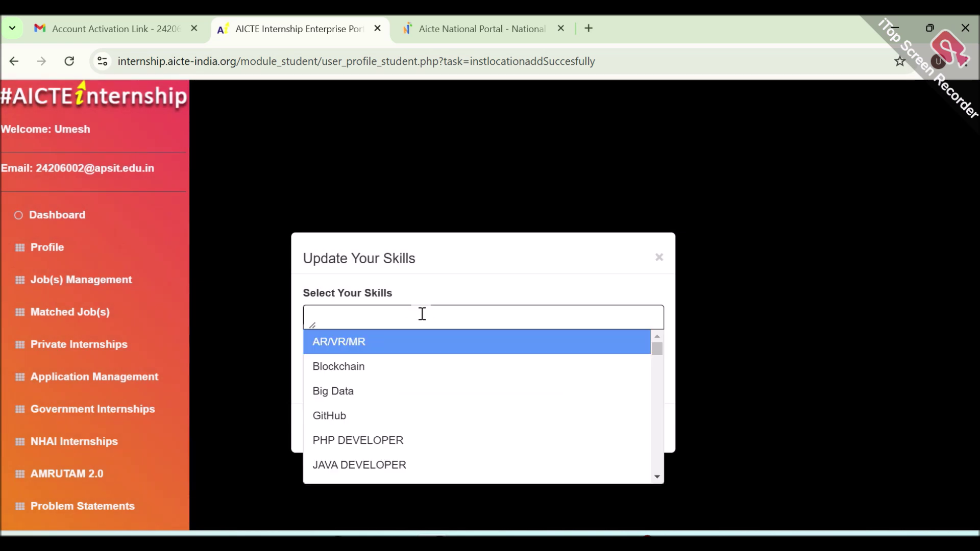
{"action": "type", "text": "ph"}
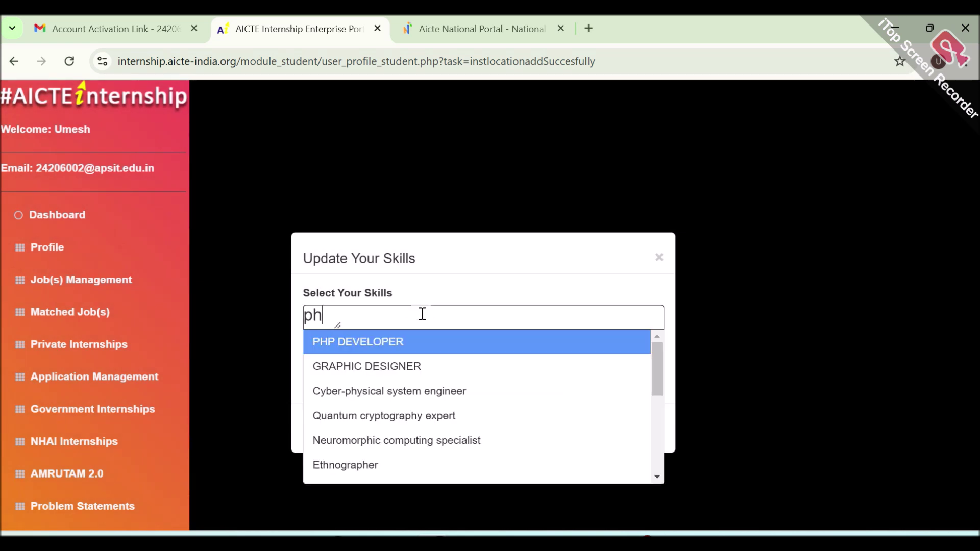
{"action": "type", "text": "p"}
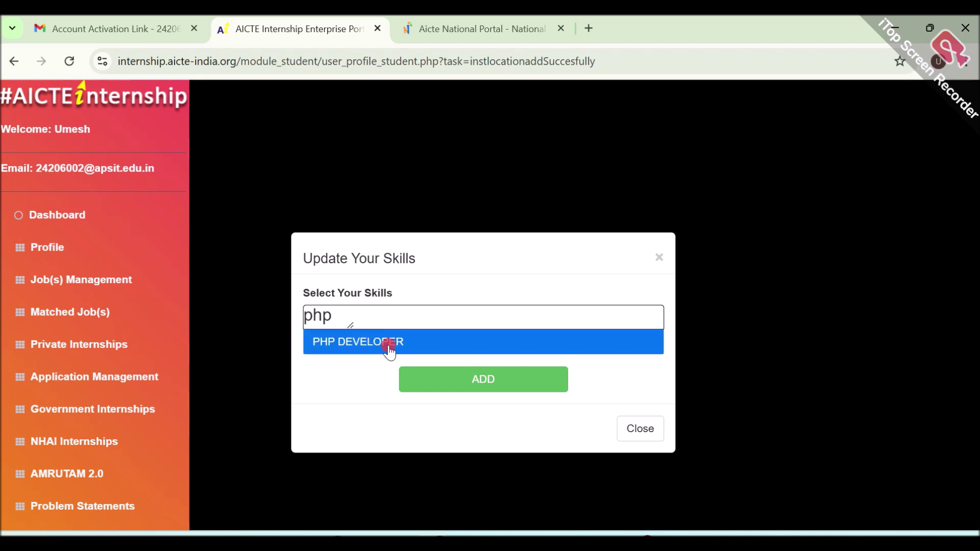
{"action": "left_click", "coordinate": [395, 348]}
{"action": "type", "text": "jav"}
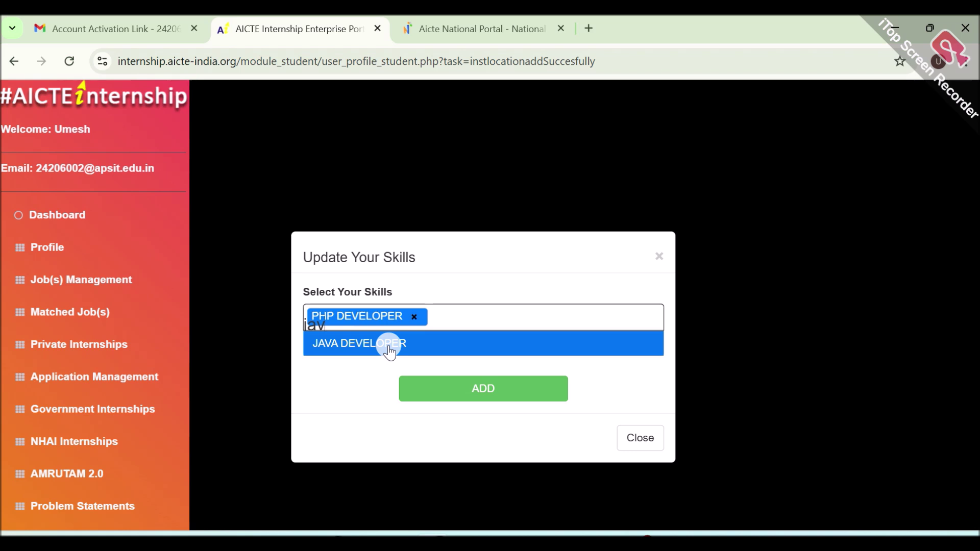
{"action": "left_click", "coordinate": [389, 351]}
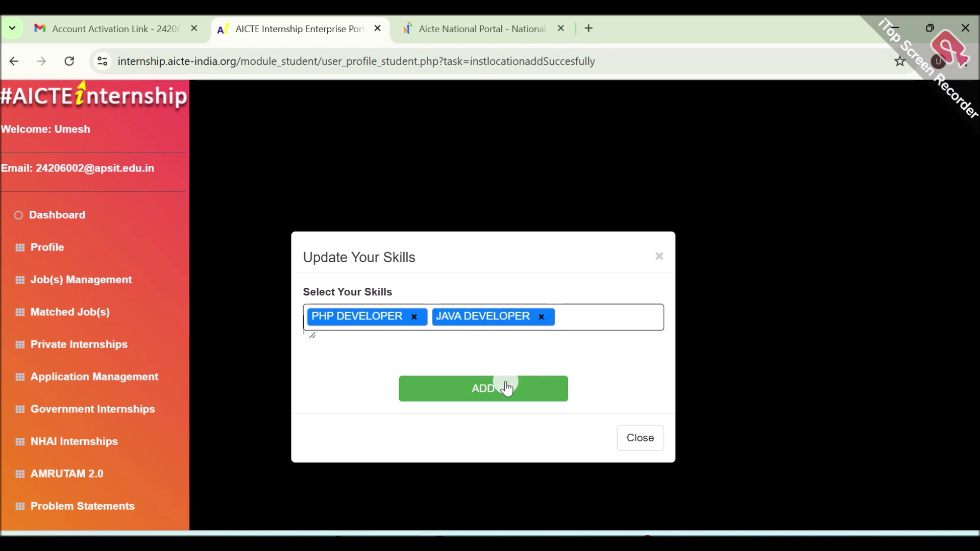
{"action": "left_click", "coordinate": [493, 393]}
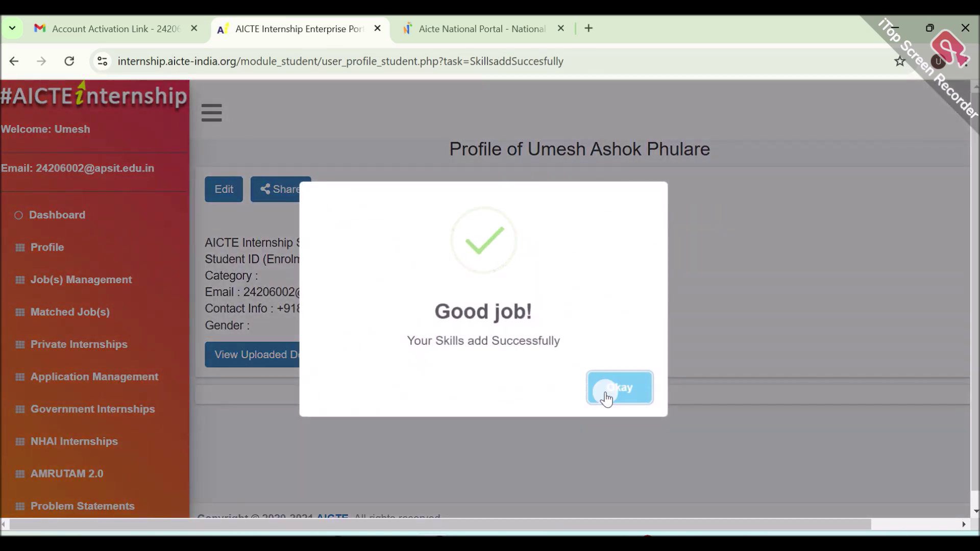
{"action": "left_click", "coordinate": [606, 397]}
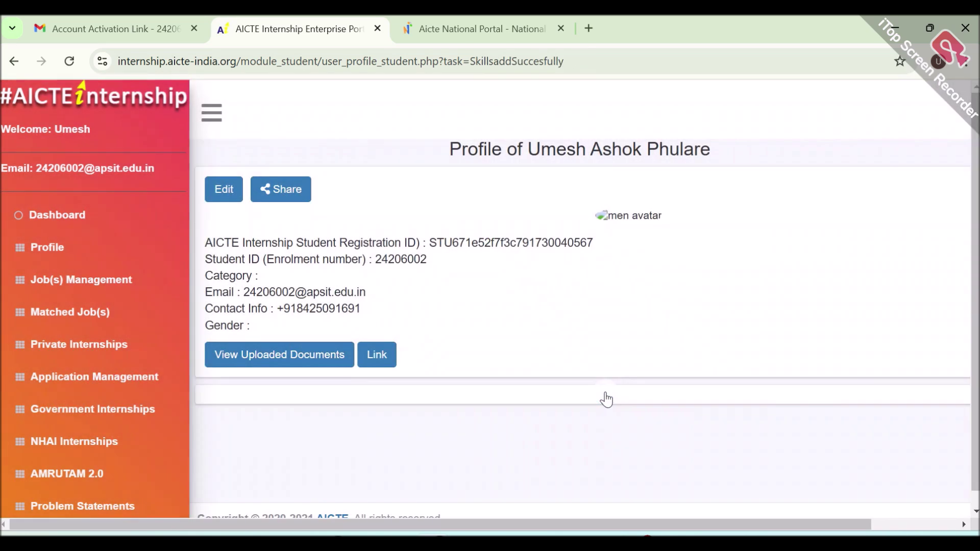
{"action": "left_click", "coordinate": [202, 239]}
{"action": "left_click_drag", "start_coordinate": [426, 240], "coordinate": [592, 246]}
{"action": "key", "text": "ctrl+c"}
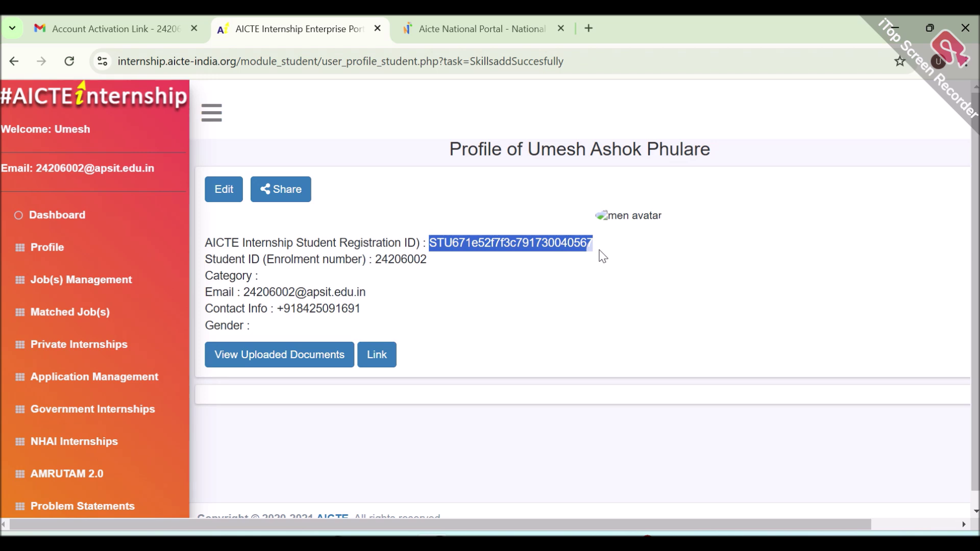
{"action": "left_click", "coordinate": [479, 511]}
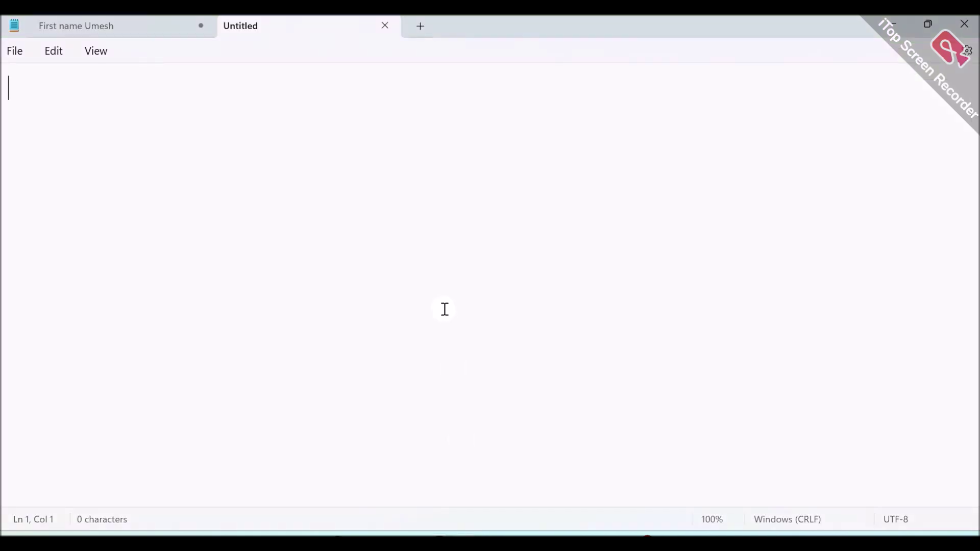
{"action": "key", "text": "ctrl+v"}
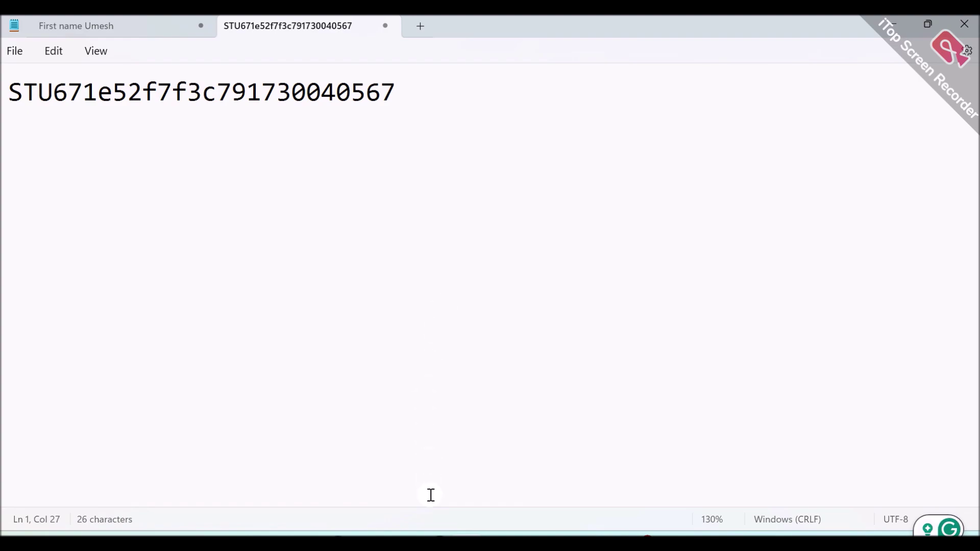
{"action": "left_click", "coordinate": [434, 542]}
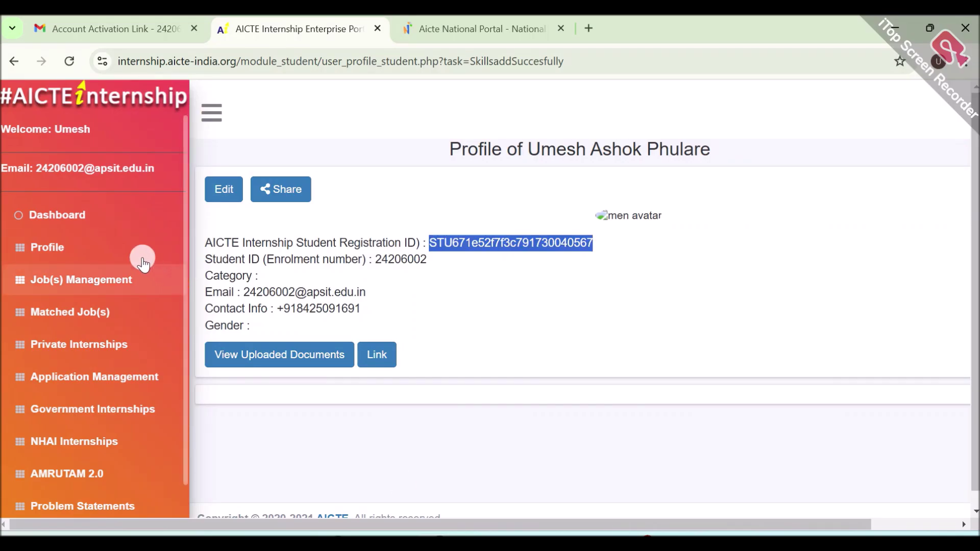
{"action": "left_click", "coordinate": [50, 252]}
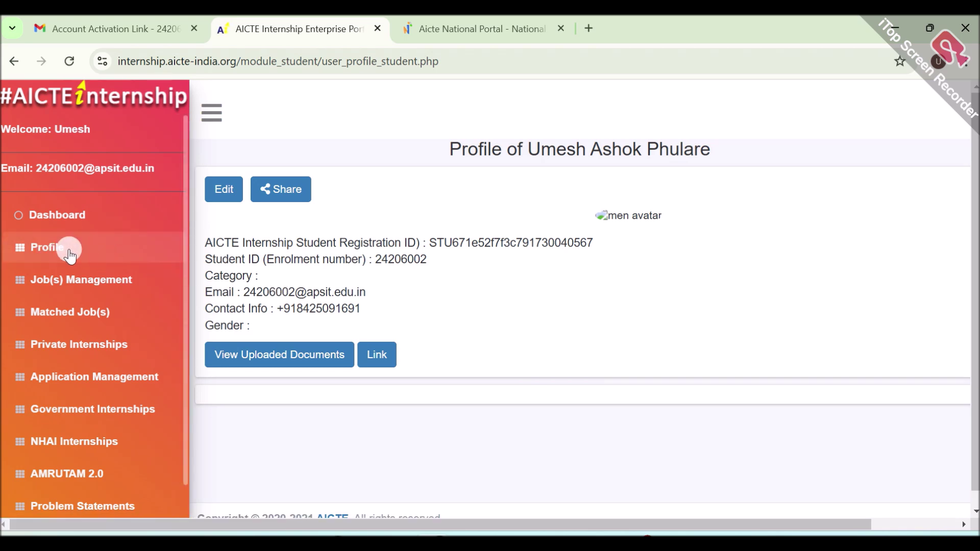
- Open the profile for editing and scroll down to the Preferred Location fields
{"action": "left_click", "coordinate": [218, 198]}
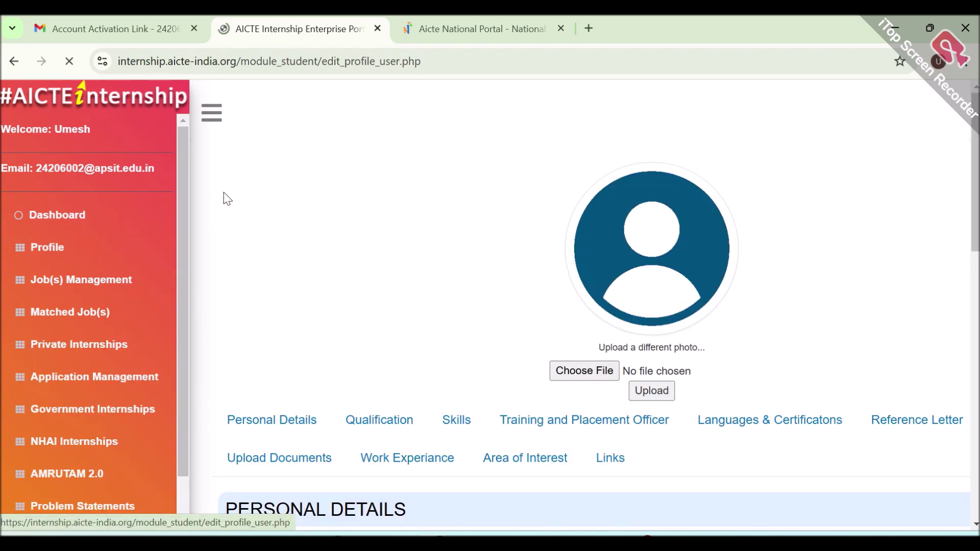
{"action": "scroll", "coordinate": [390, 291], "scroll_direction": "down", "scroll_amount": 4}
{"action": "scroll", "coordinate": [393, 294], "scroll_direction": "down", "scroll_amount": 1}
{"action": "scroll", "coordinate": [361, 372], "scroll_direction": "down", "scroll_amount": 1}
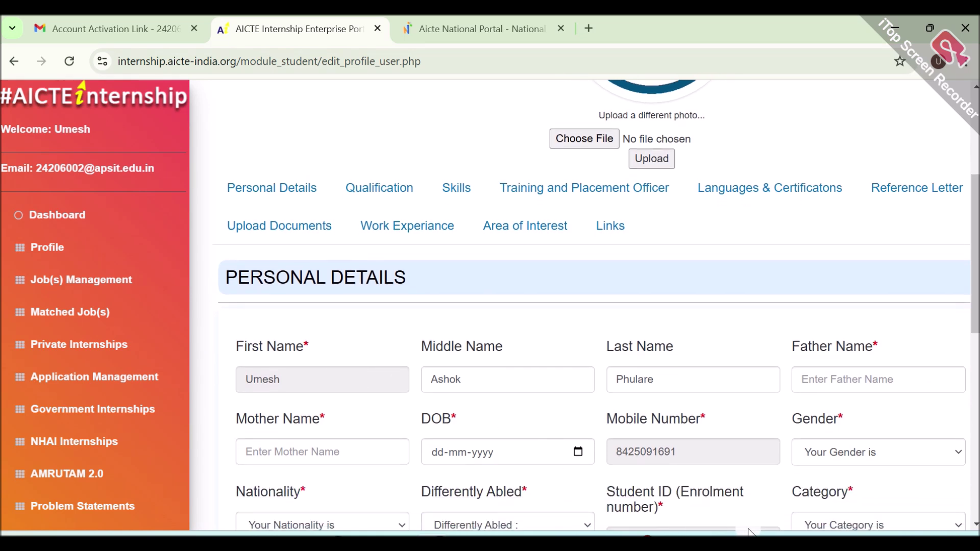
{"action": "scroll", "coordinate": [591, 409], "scroll_direction": "down", "scroll_amount": 3}
{"action": "scroll", "coordinate": [585, 396], "scroll_direction": "down", "scroll_amount": 1}
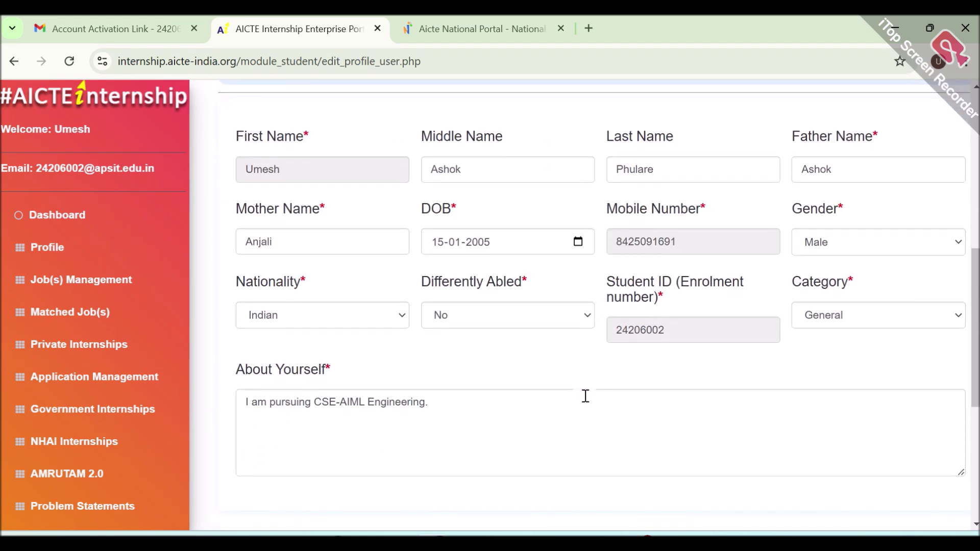
{"action": "scroll", "coordinate": [587, 398], "scroll_direction": "down", "scroll_amount": 2}
{"action": "scroll", "coordinate": [591, 407], "scroll_direction": "down", "scroll_amount": 1}
{"action": "scroll", "coordinate": [591, 407], "scroll_direction": "down", "scroll_amount": 1}
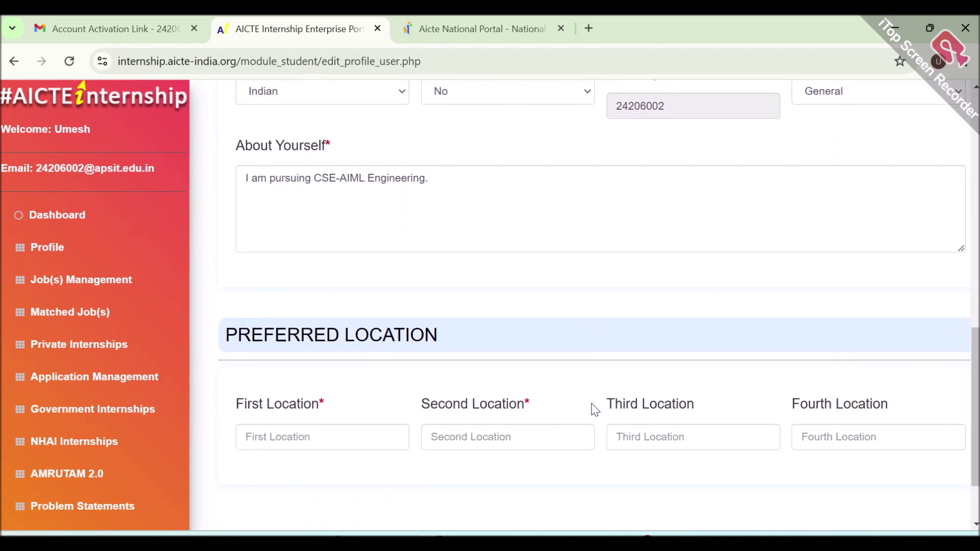
{"action": "scroll", "coordinate": [594, 408], "scroll_direction": "down", "scroll_amount": 2}
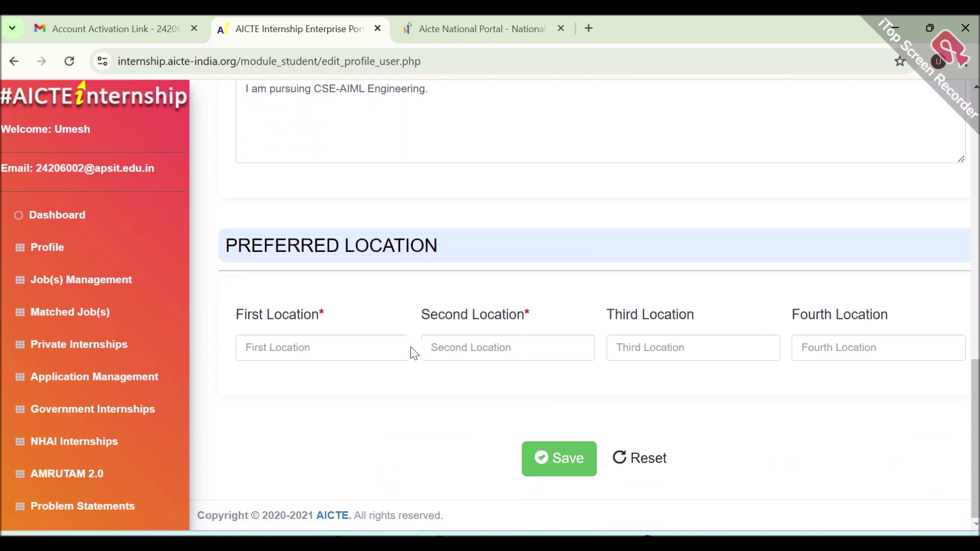
- Set the first two preferred locations to Thane and Mumbai city, then save the profile
{"action": "left_click", "coordinate": [375, 343]}
{"action": "type", "text": "Thane"}
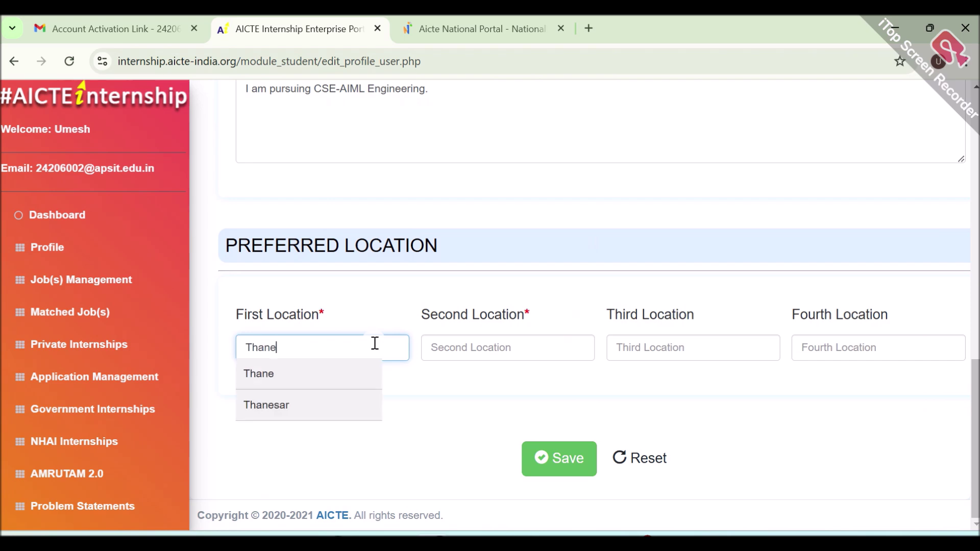
{"action": "left_click", "coordinate": [275, 372]}
{"action": "left_click", "coordinate": [427, 339]}
{"action": "type", "text": "Mumbai"}
{"action": "left_click", "coordinate": [460, 405]}
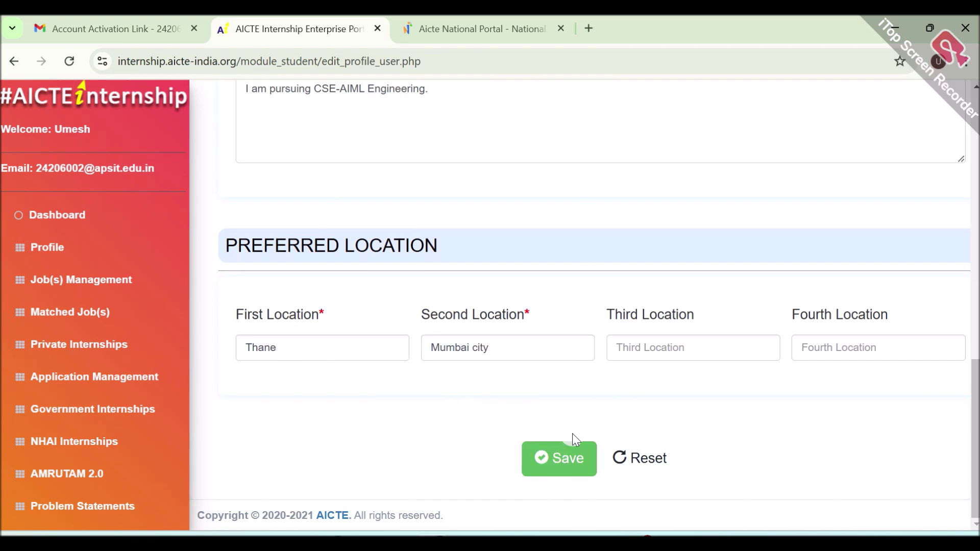
{"action": "left_click", "coordinate": [560, 459]}
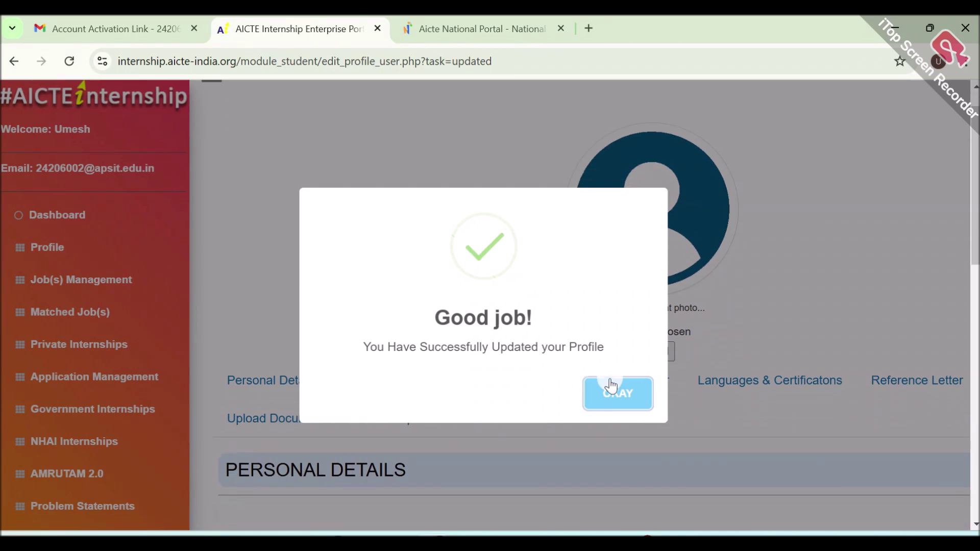
{"action": "left_click", "coordinate": [612, 393]}
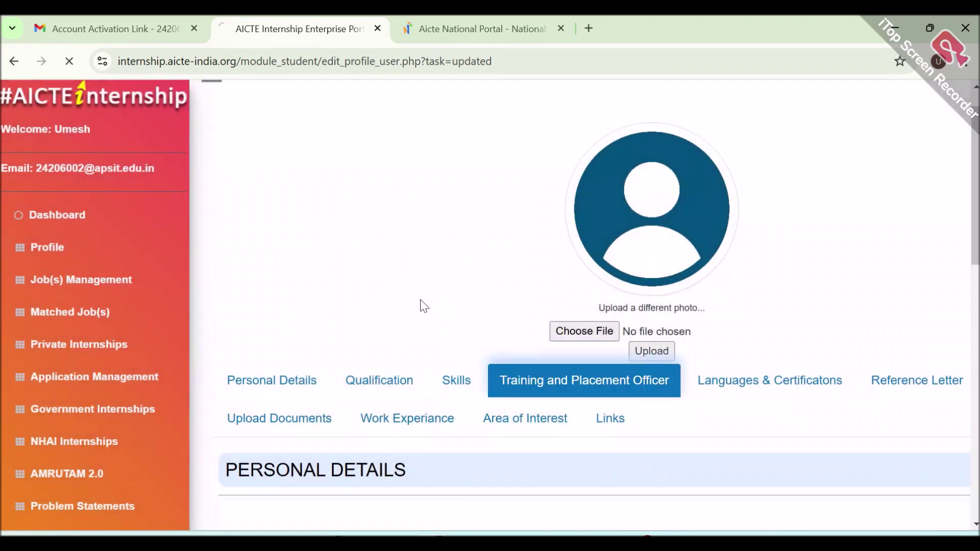
- Open the qualification details and review the Class 10th and diploma entries
{"action": "left_click", "coordinate": [367, 286]}
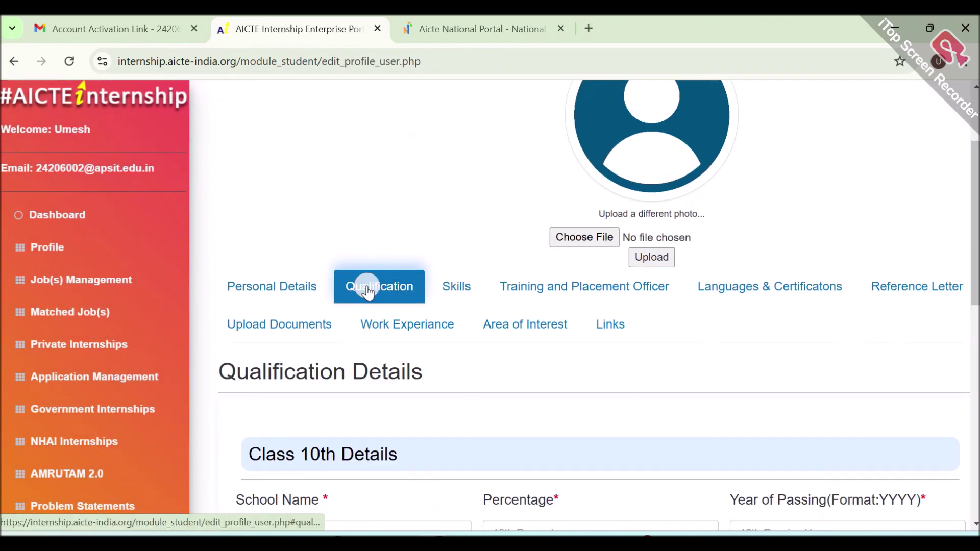
{"action": "scroll", "coordinate": [457, 381], "scroll_direction": "down", "scroll_amount": 4}
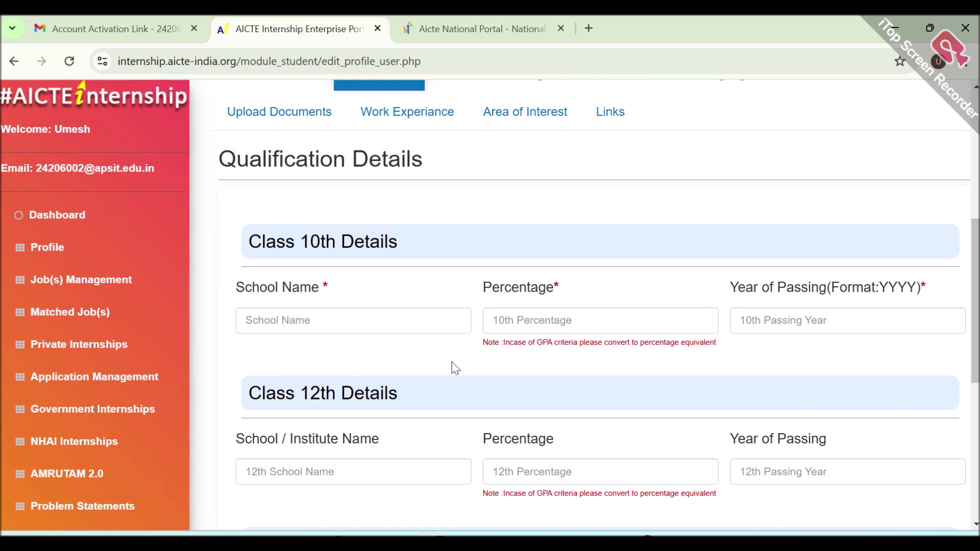
{"action": "scroll", "coordinate": [540, 455], "scroll_direction": "down", "scroll_amount": 2}
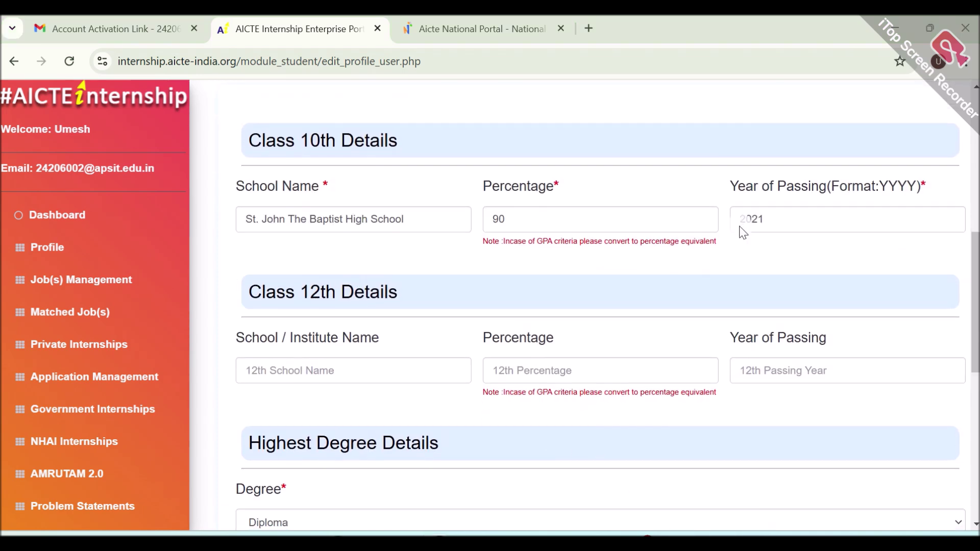
{"action": "scroll", "coordinate": [743, 232], "scroll_direction": "down", "scroll_amount": 2}
{"action": "scroll", "coordinate": [743, 232], "scroll_direction": "down", "scroll_amount": 1}
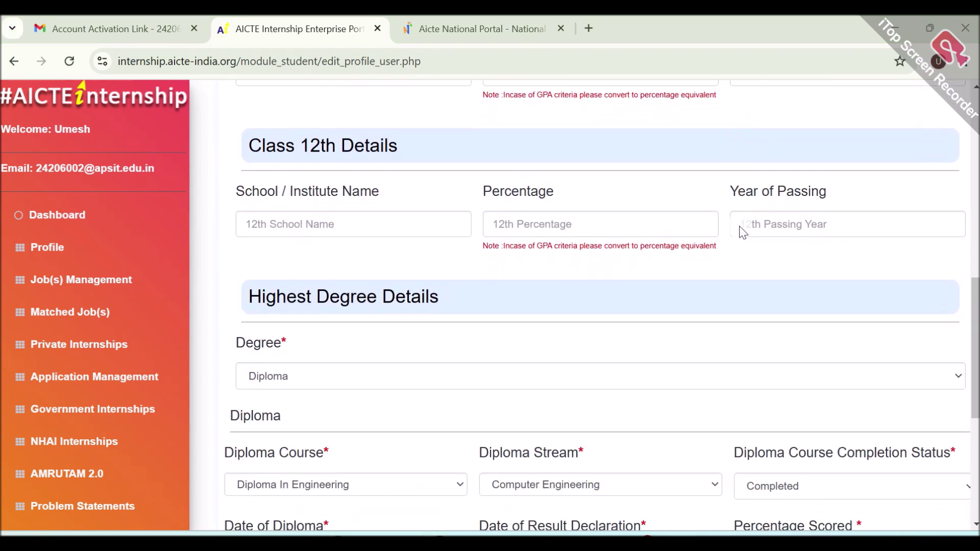
{"action": "scroll", "coordinate": [742, 232], "scroll_direction": "down", "scroll_amount": 1}
{"action": "scroll", "coordinate": [743, 232], "scroll_direction": "down", "scroll_amount": 1}
{"action": "scroll", "coordinate": [743, 232], "scroll_direction": "down", "scroll_amount": 1}
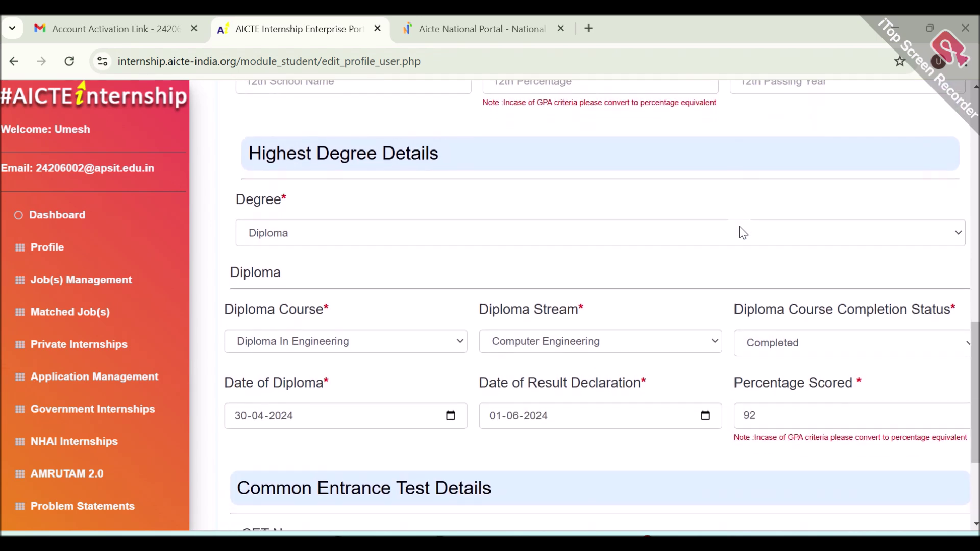
{"action": "scroll", "coordinate": [743, 232], "scroll_direction": "down", "scroll_amount": 1}
{"action": "scroll", "coordinate": [743, 233], "scroll_direction": "down", "scroll_amount": 1}
{"action": "scroll", "coordinate": [742, 232], "scroll_direction": "down", "scroll_amount": 1}
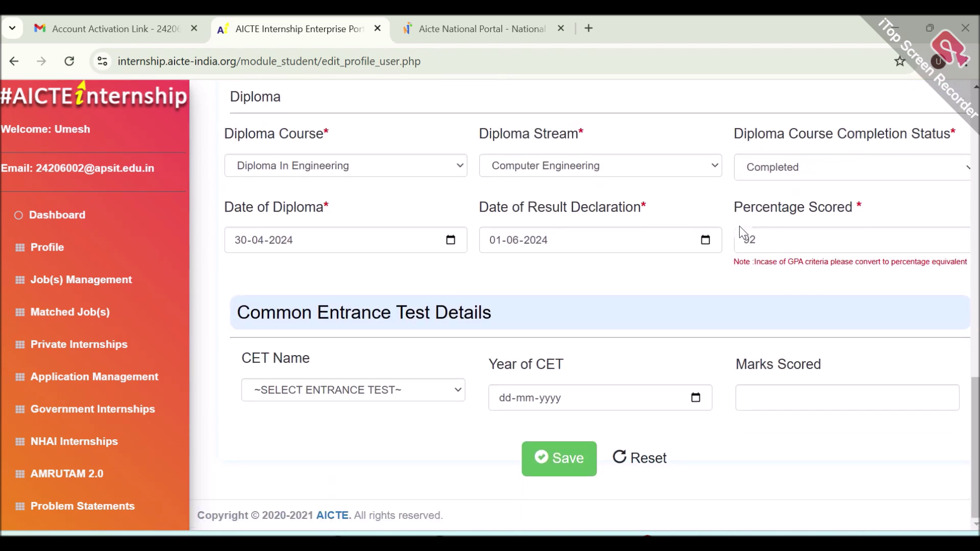
- Save the Computer Engineering diploma details with 92 percent and acknowledge the confirmation
{"action": "left_click", "coordinate": [512, 313]}
{"action": "left_click", "coordinate": [559, 457]}
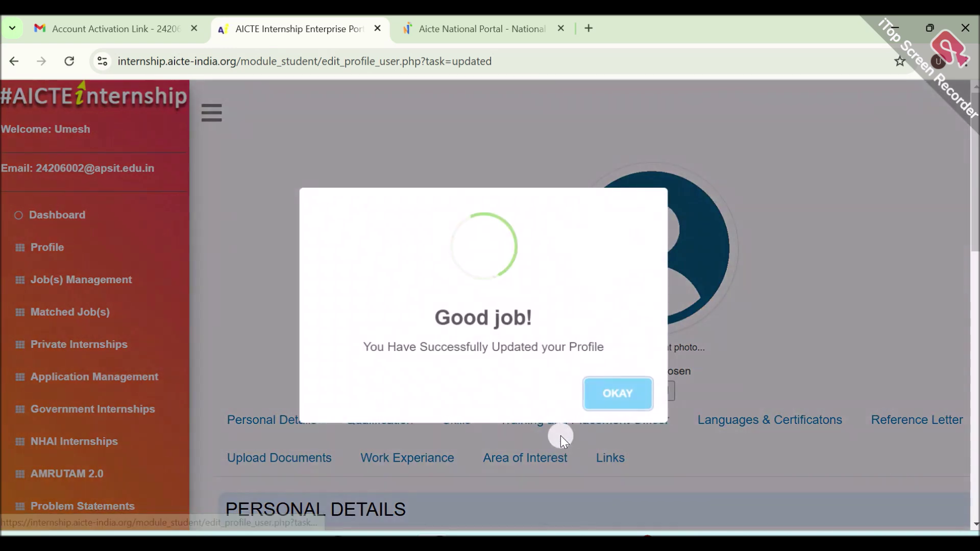
{"action": "left_click", "coordinate": [612, 401]}
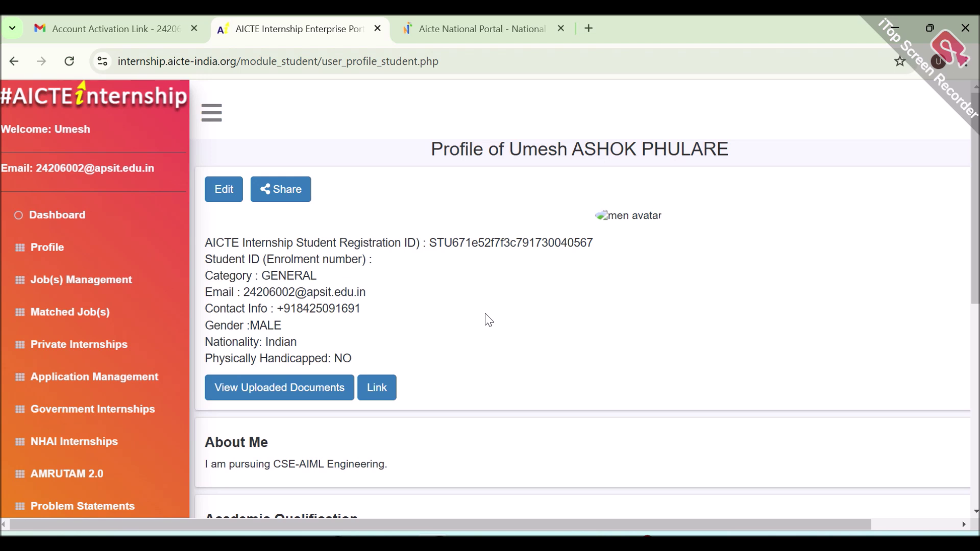
- Open the Dashboard and check the stat cards showing zero internships applied, shortlisted and selected
{"action": "left_click", "coordinate": [75, 219]}
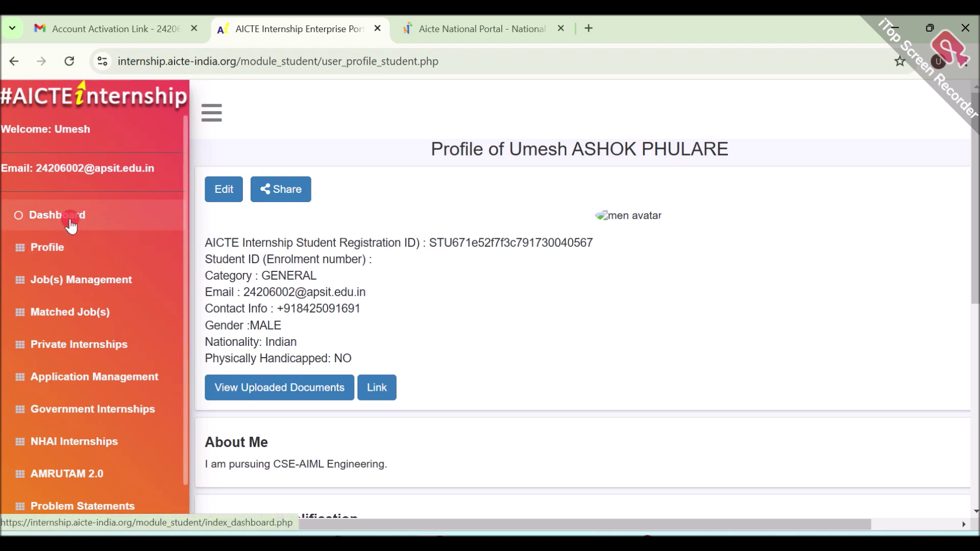
{"action": "scroll", "coordinate": [521, 263], "scroll_direction": "down", "scroll_amount": 2}
{"action": "scroll", "coordinate": [523, 266], "scroll_direction": "down", "scroll_amount": 2}
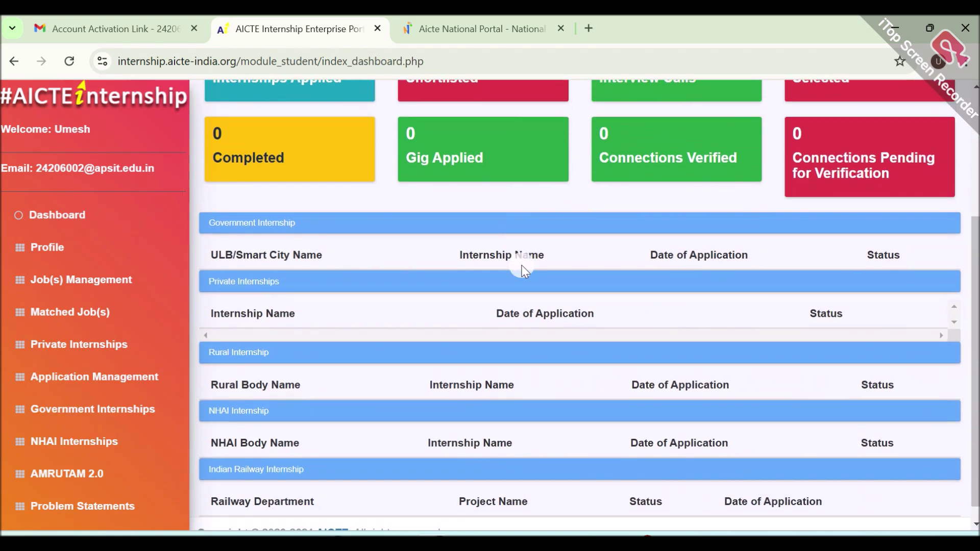
{"action": "scroll", "coordinate": [522, 265], "scroll_direction": "up", "scroll_amount": 2}
{"action": "scroll", "coordinate": [522, 266], "scroll_direction": "up", "scroll_amount": 2}
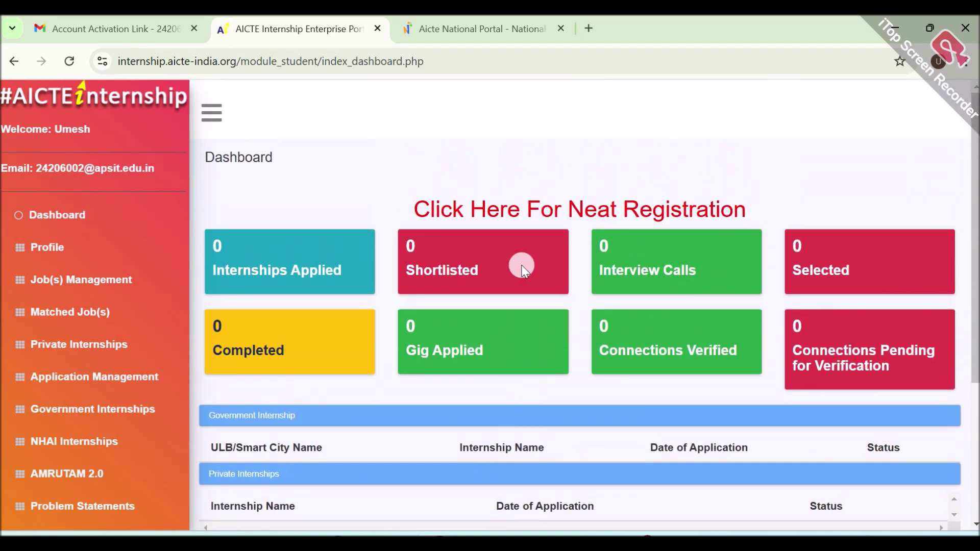
{"action": "scroll", "coordinate": [338, 434], "scroll_direction": "down", "scroll_amount": 2}
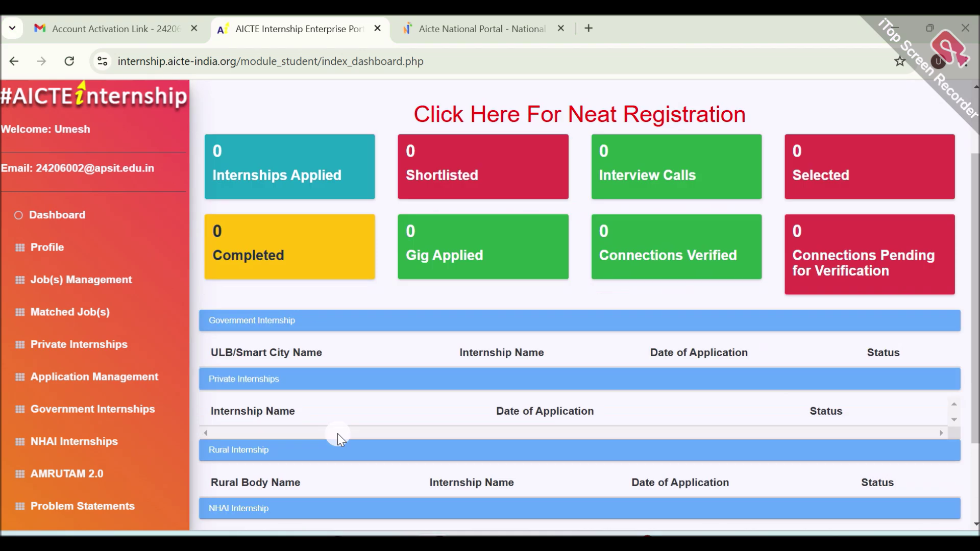